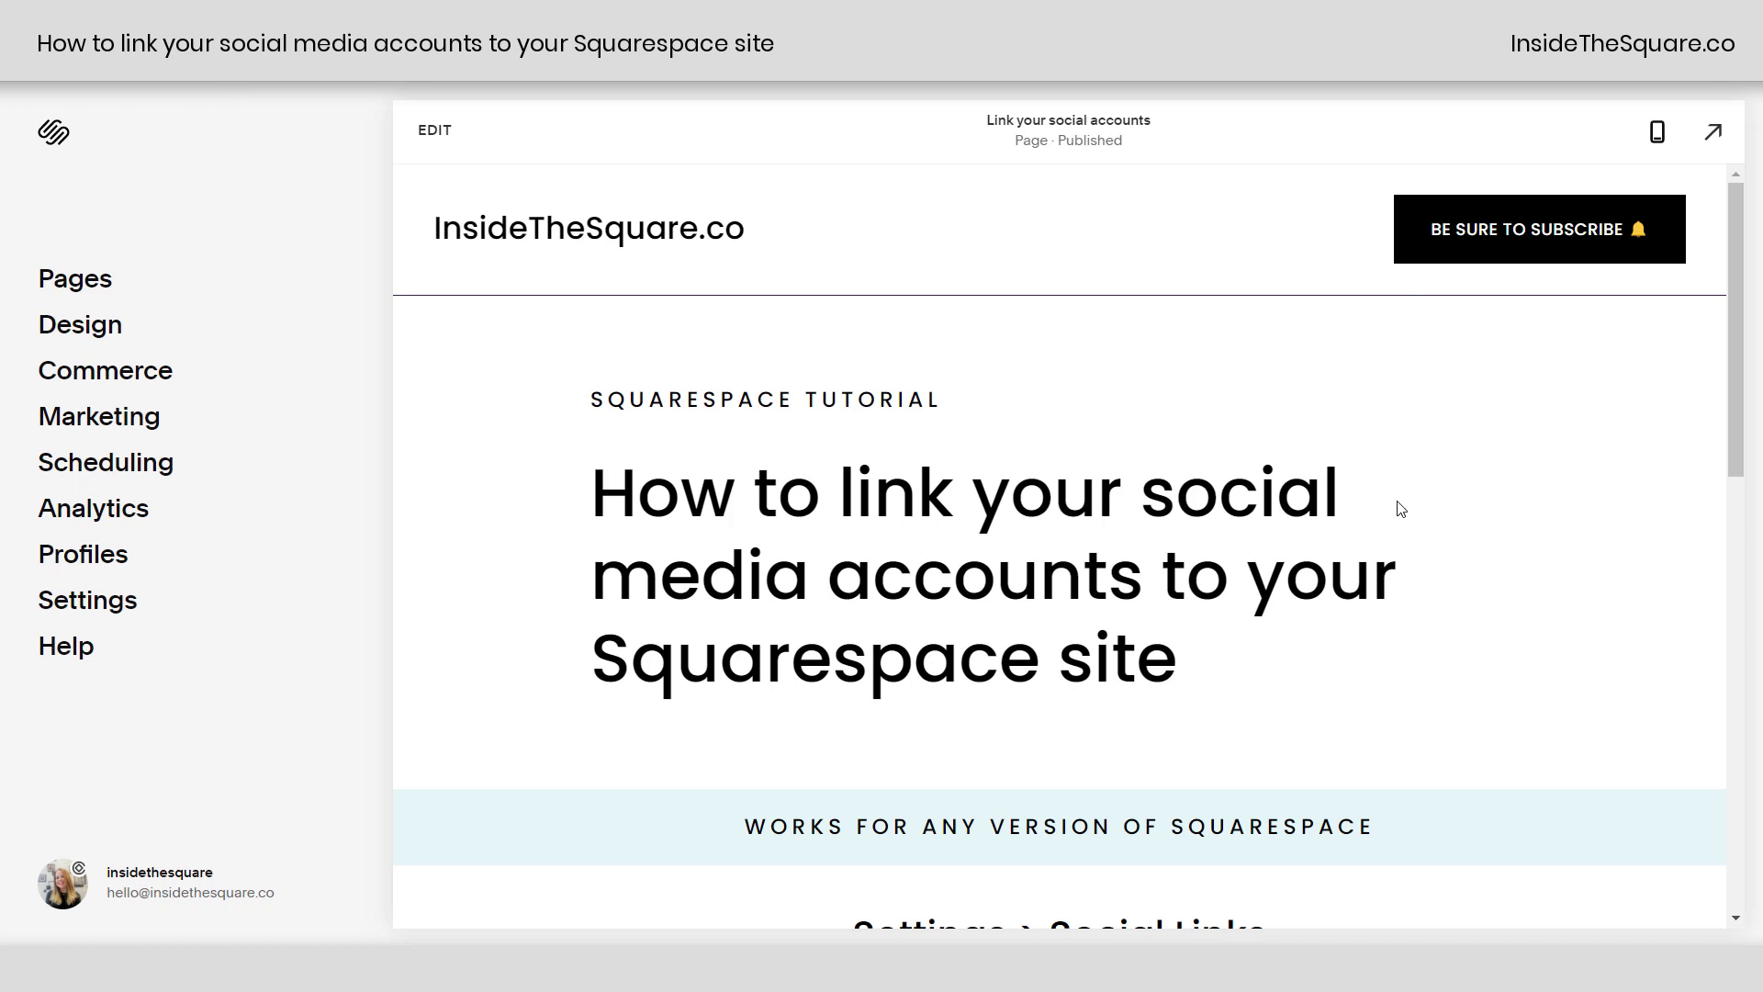
# - Go to Settings > Social Links to view the Twitter, LinkedIn and Facebook links
pyautogui.scroll(-4, 1388, 499)
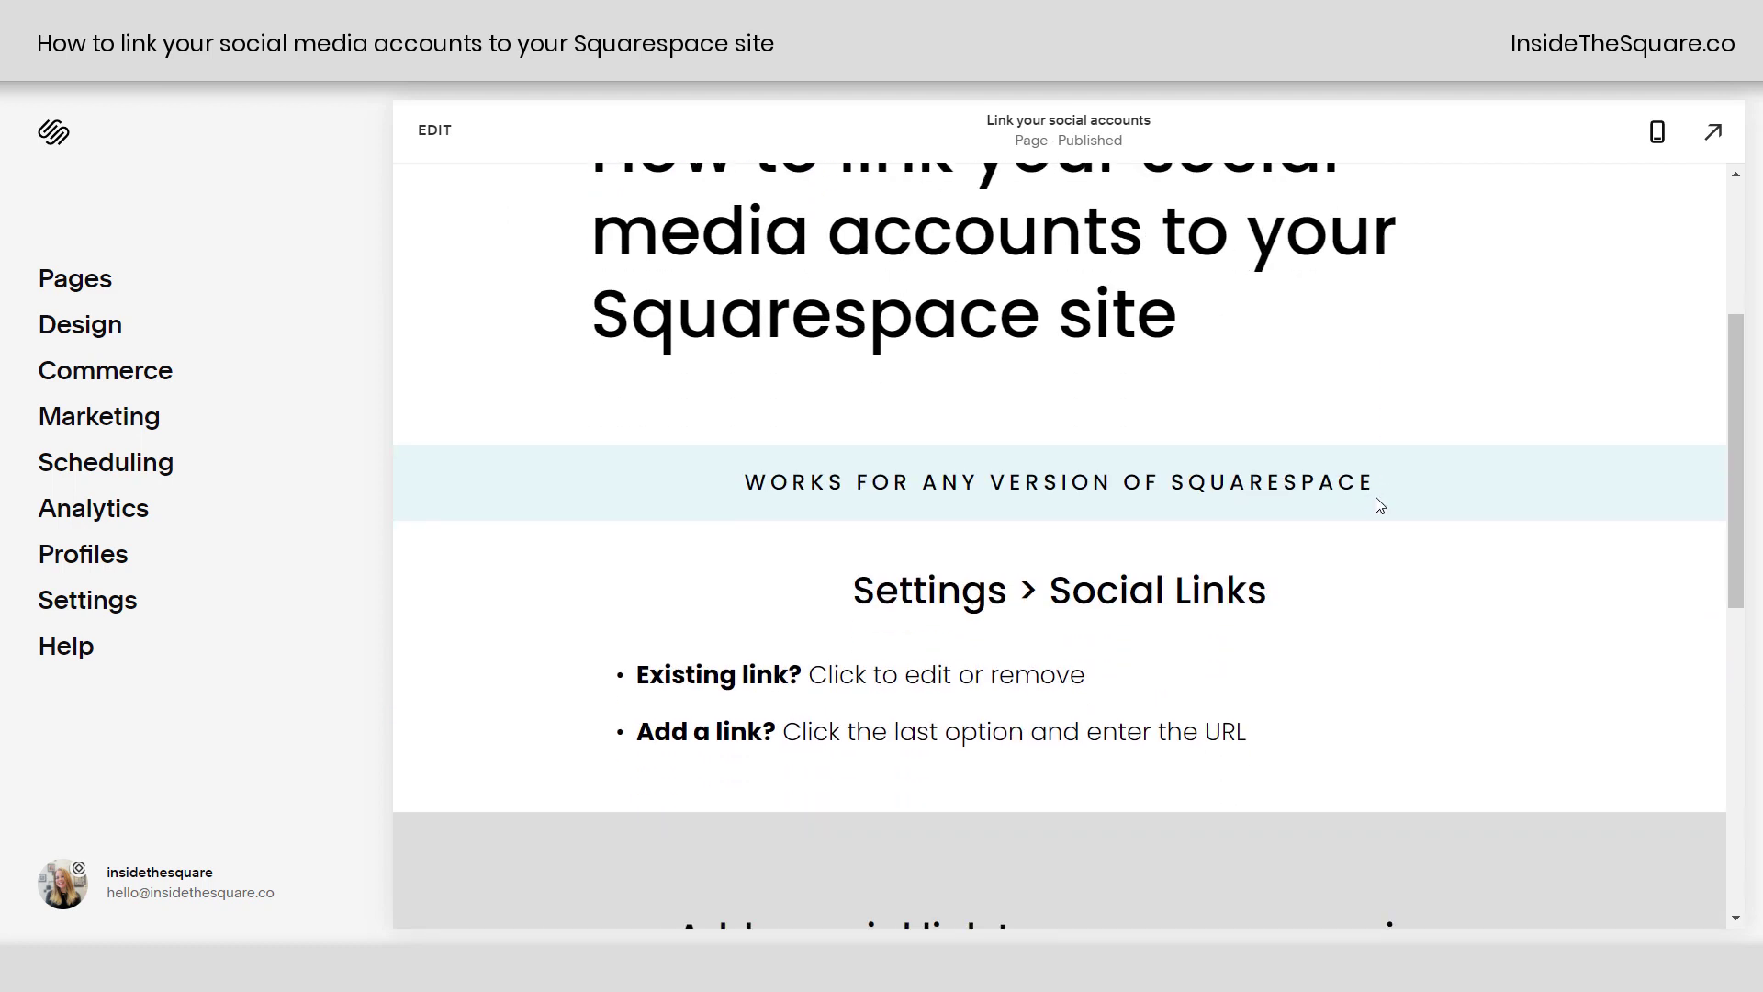
pyautogui.click(86, 608)
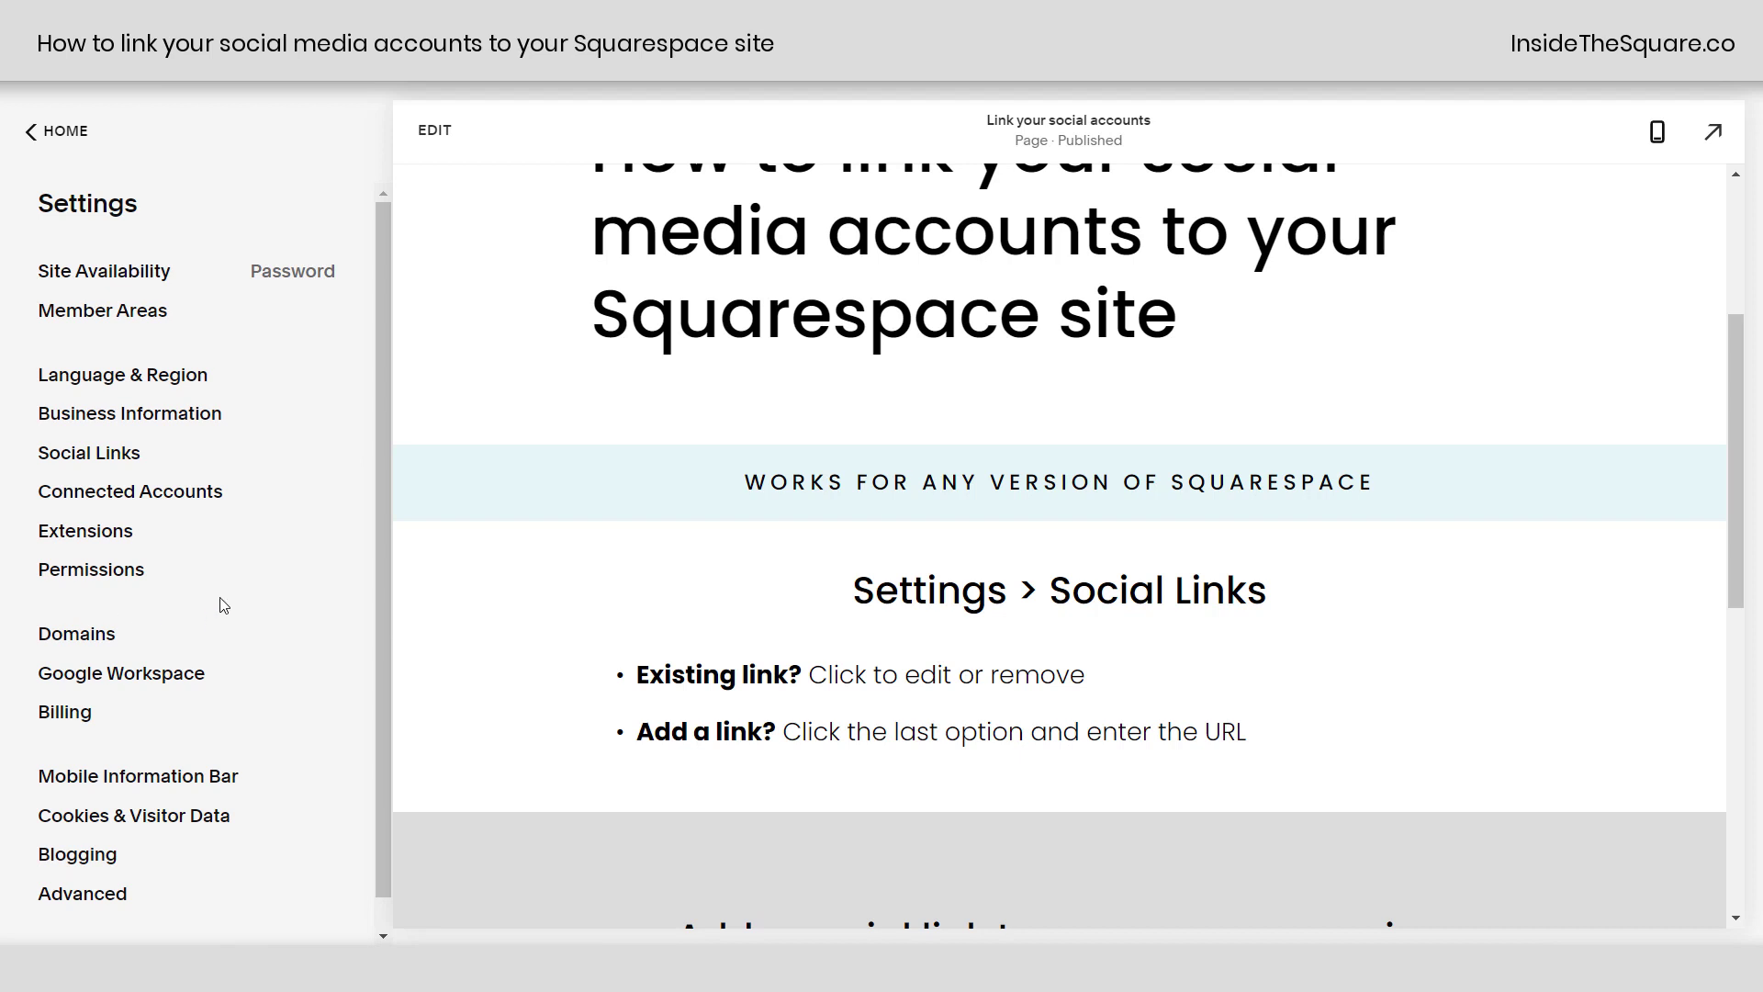
pyautogui.click(133, 459)
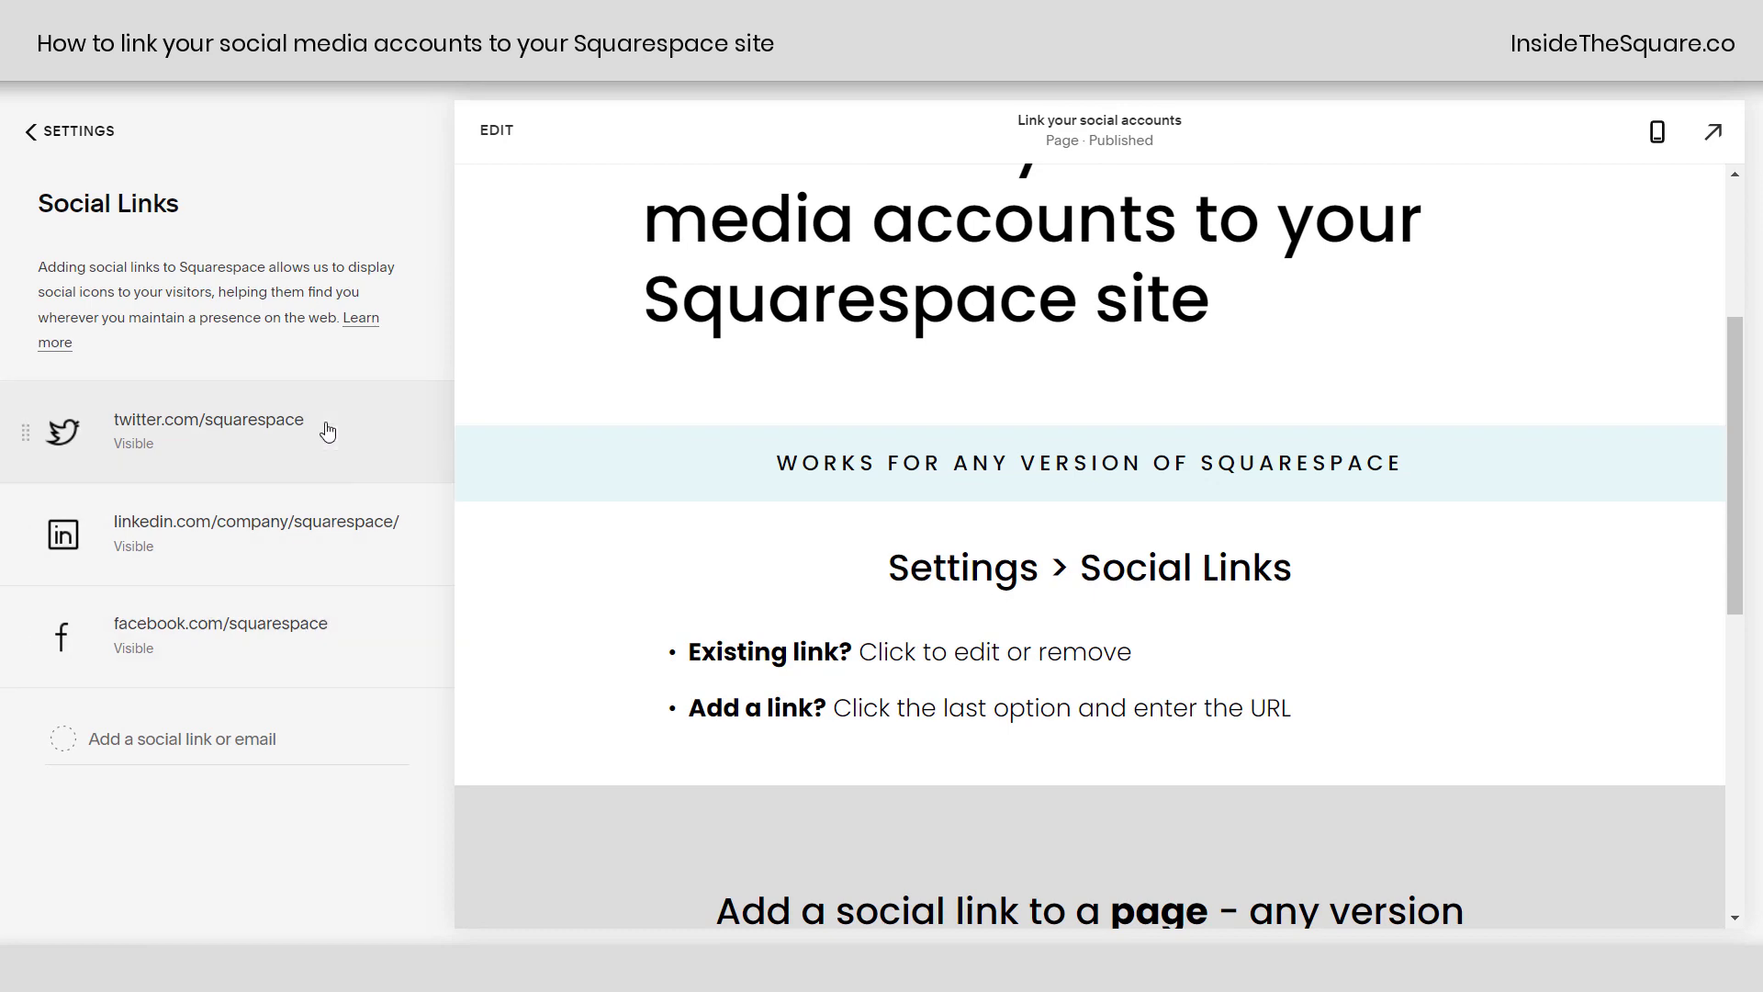
# - Review and save the Twitter link, then drag Facebook to the top of the list
pyautogui.click(289, 445)
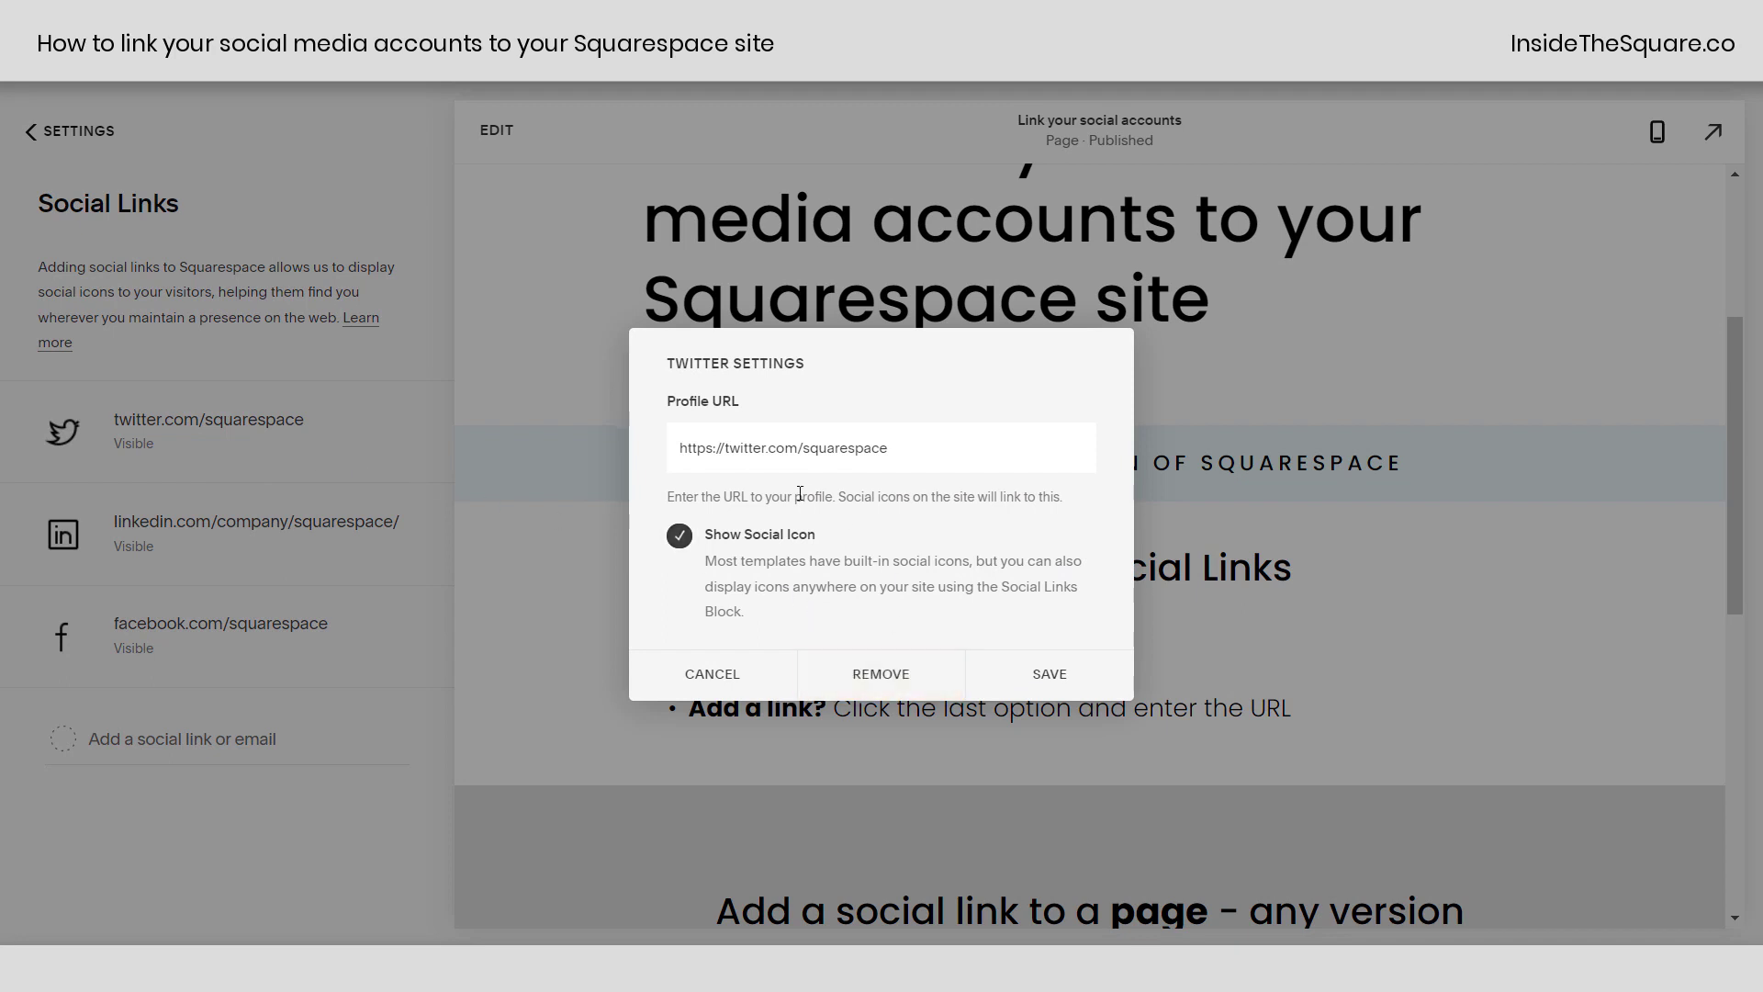
pyautogui.moveTo(797, 447); pyautogui.dragTo(919, 448)
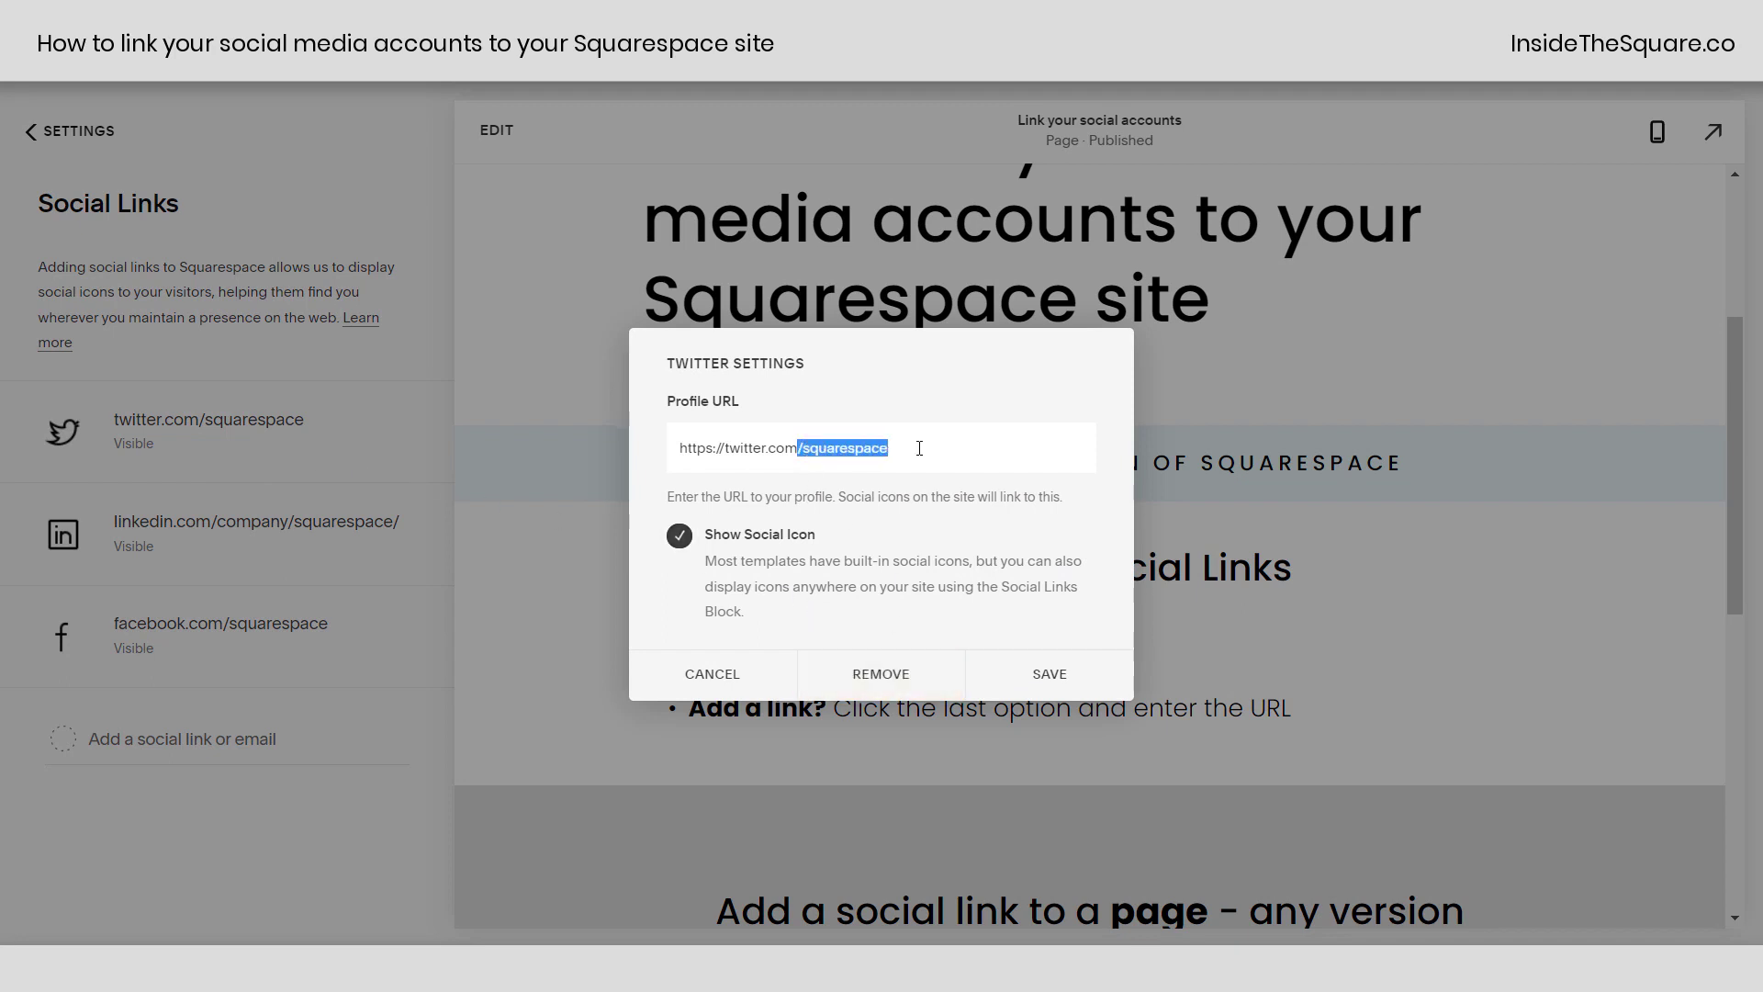
pyautogui.click(1048, 673)
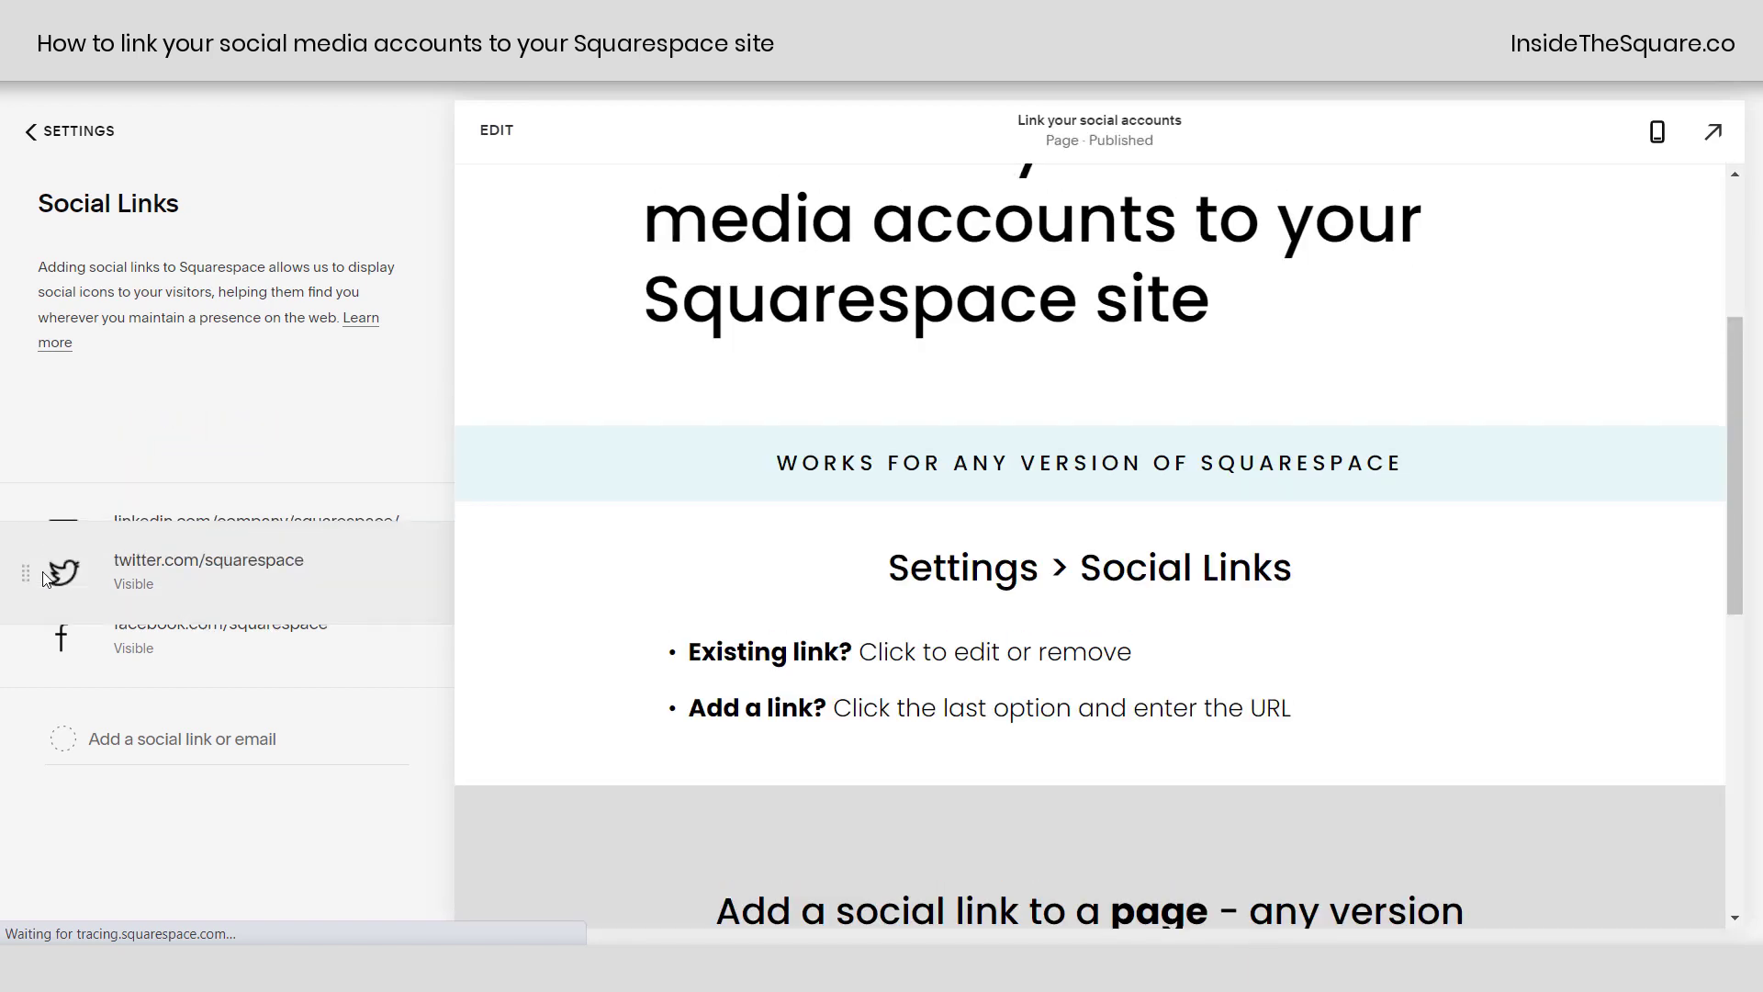
pyautogui.moveTo(46, 630); pyautogui.dragTo(50, 405)
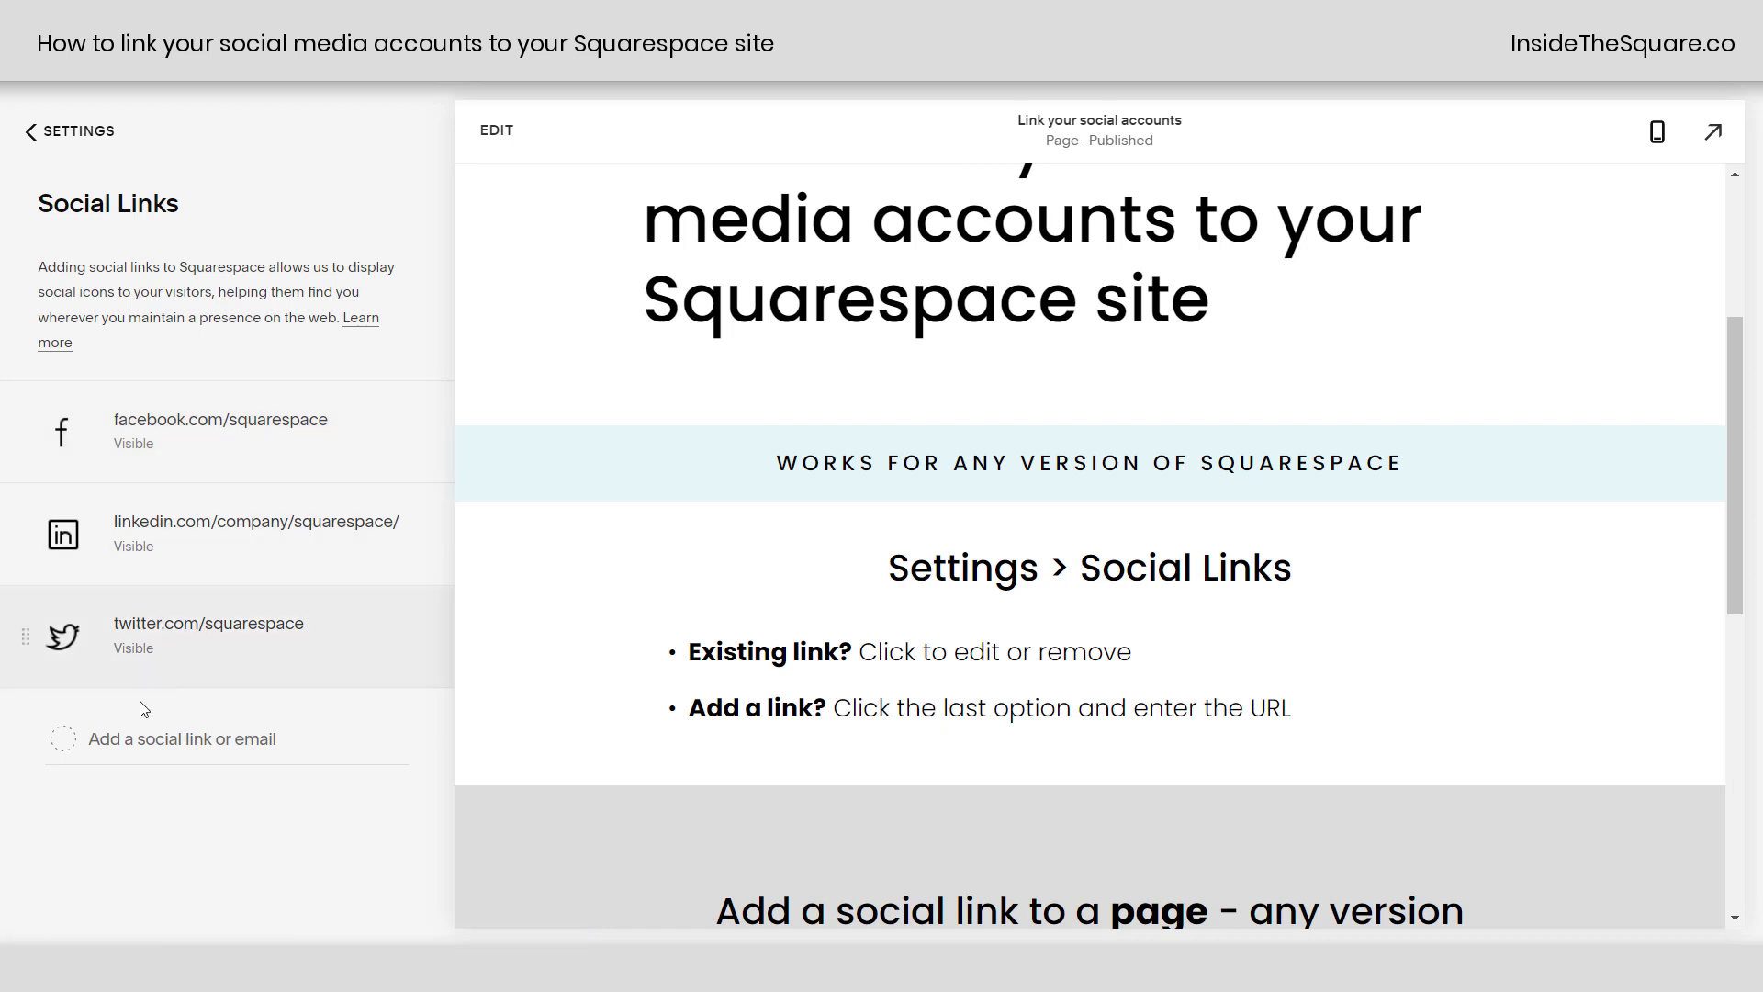
pyautogui.click(129, 739)
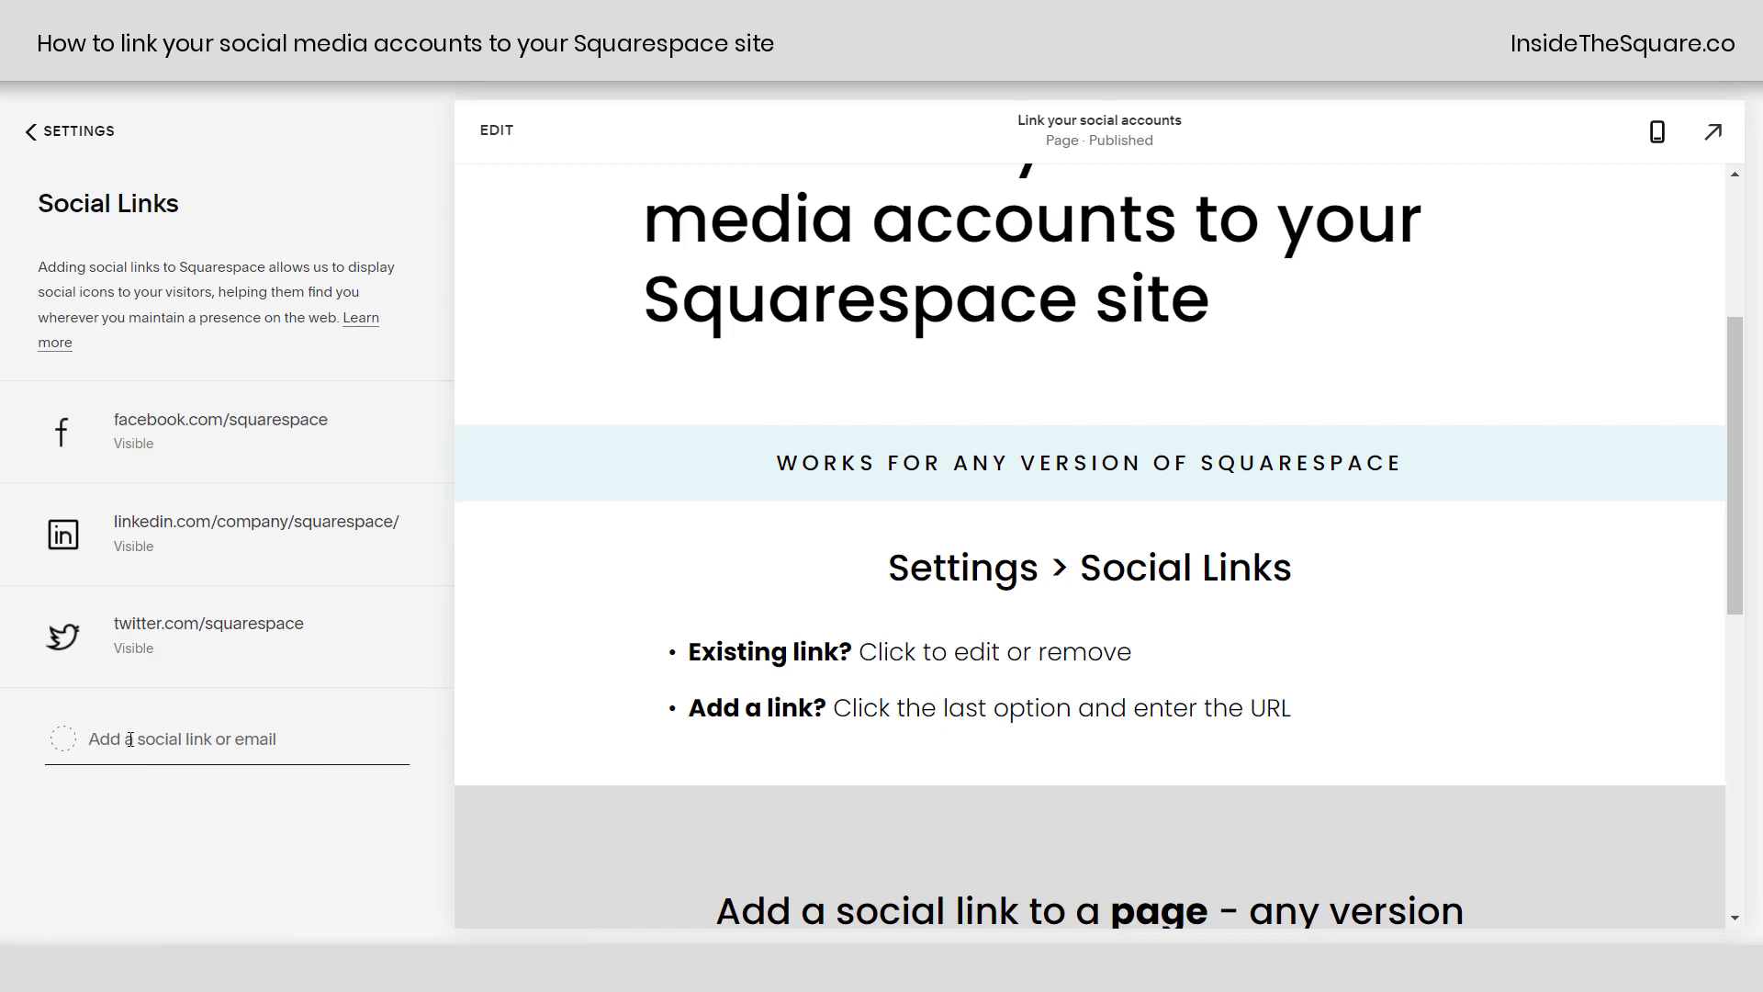
# - Add the pasted Dribbble URL and google.com as links, making five social links
pyautogui.write('dribbble.com/squarespace')
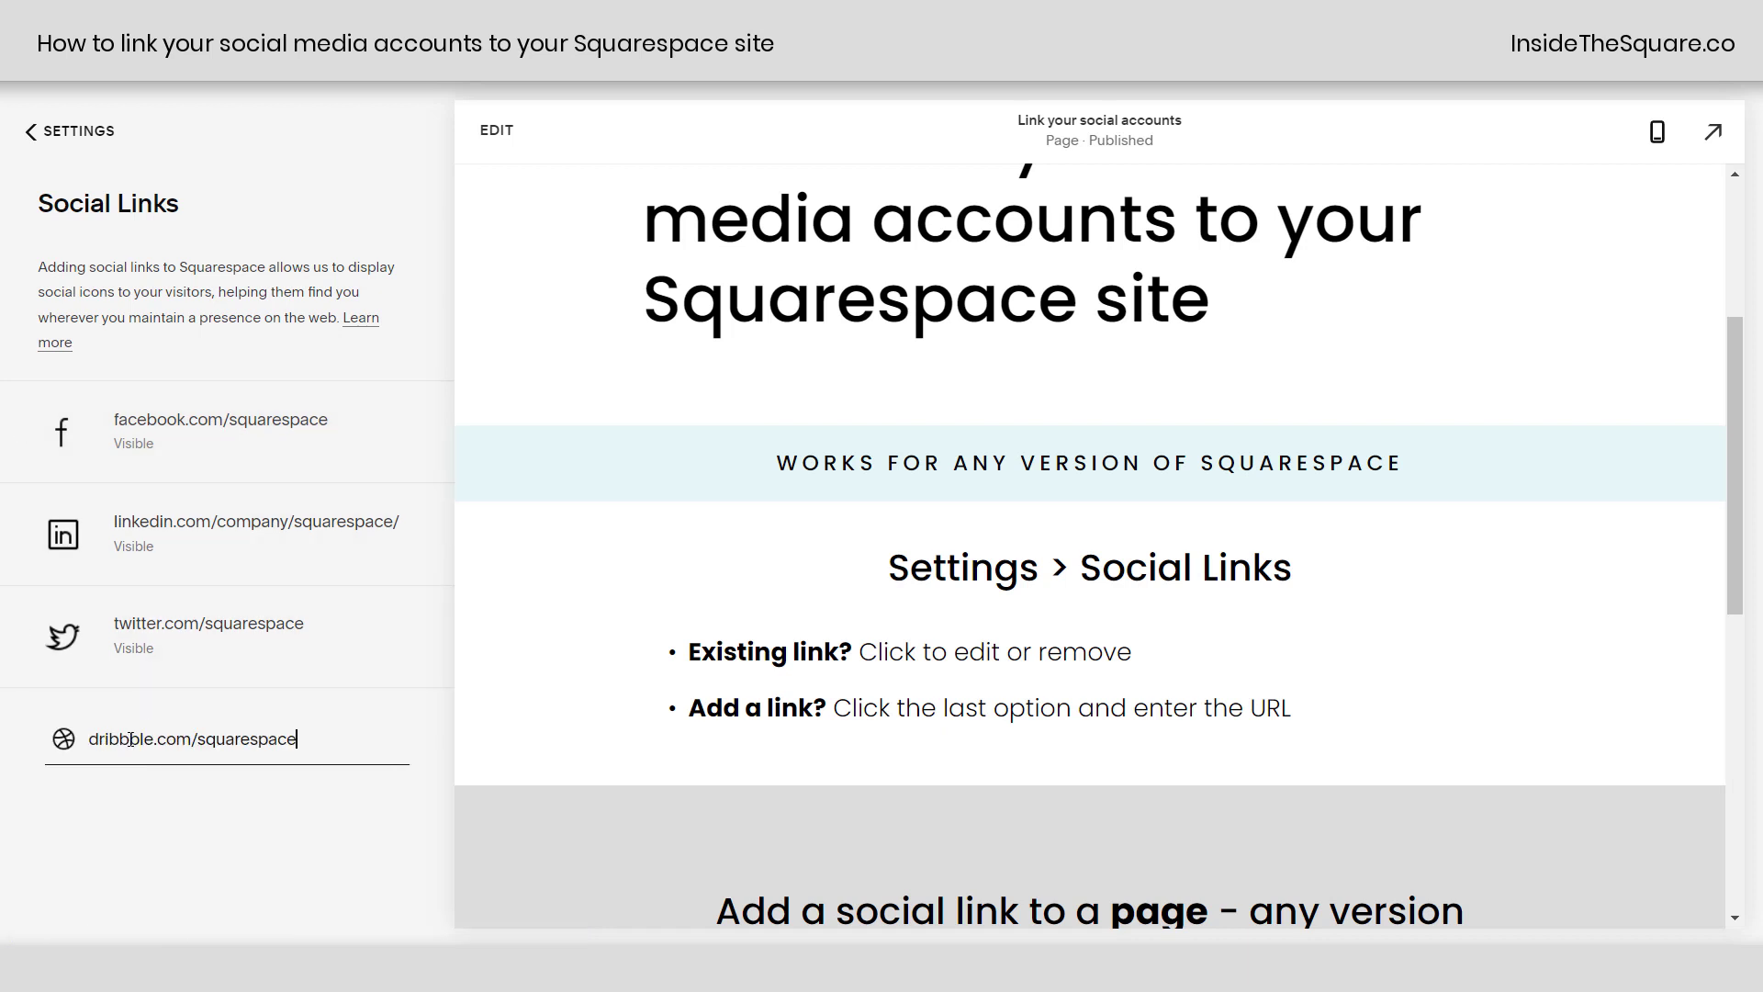
pyautogui.press('Return')
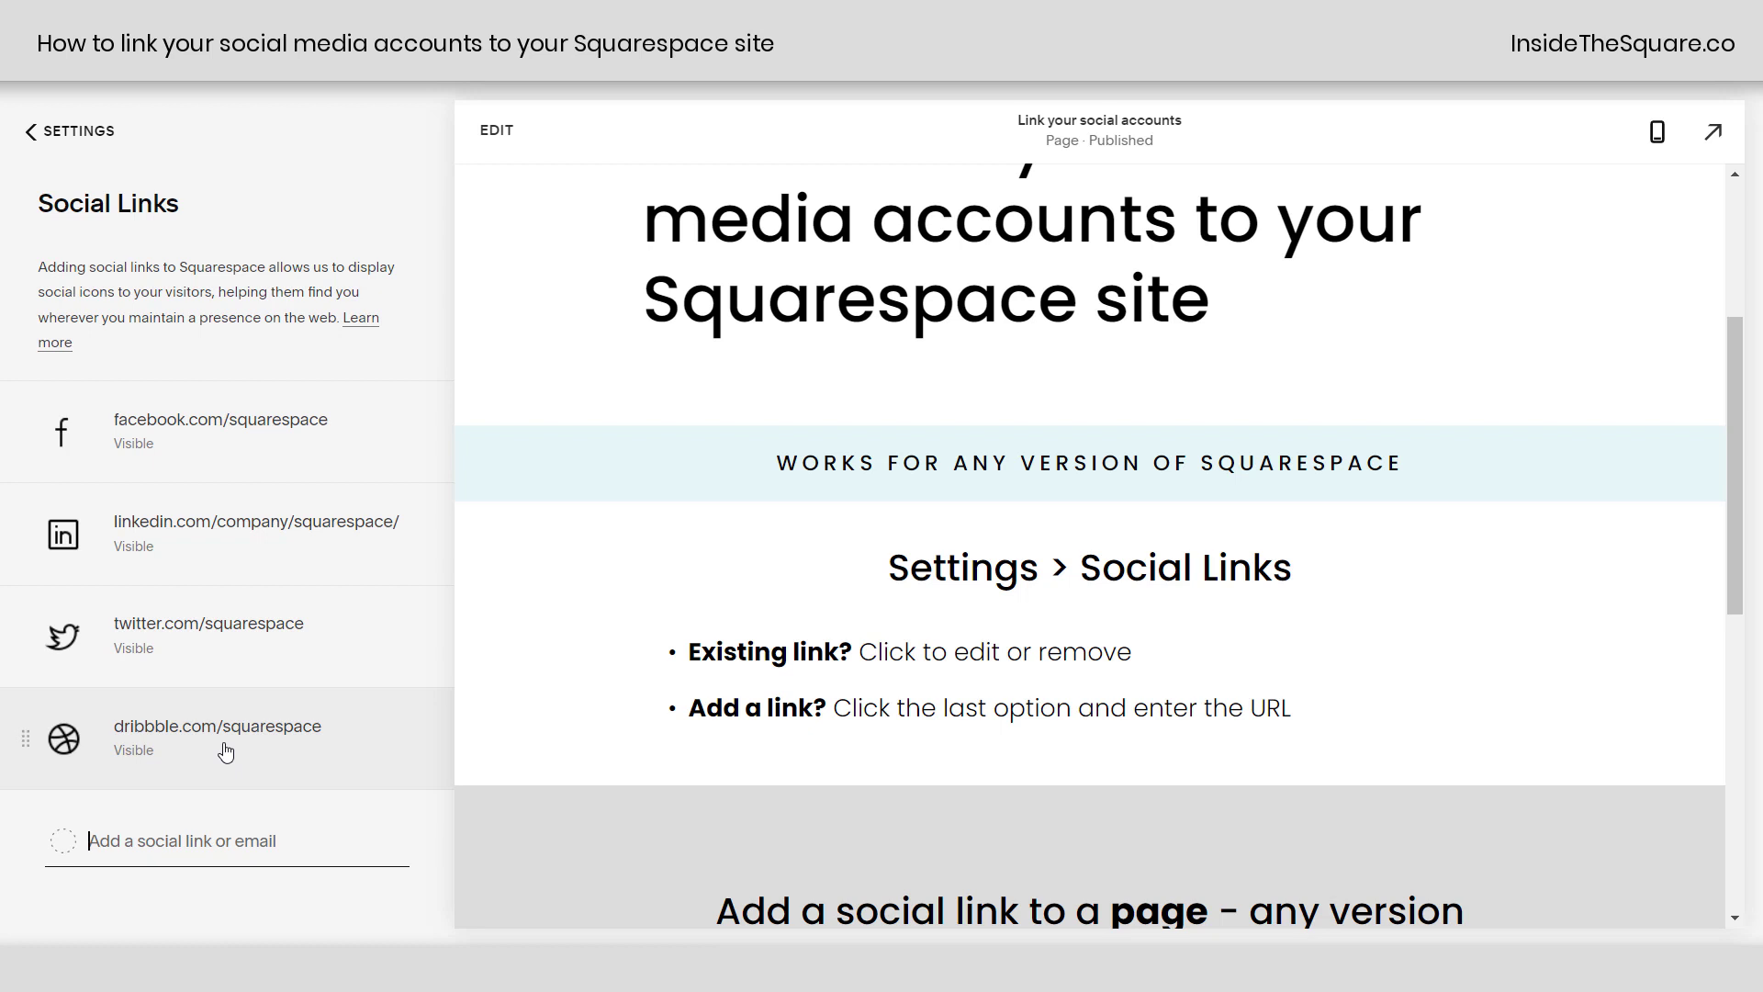
pyautogui.write('google.com')
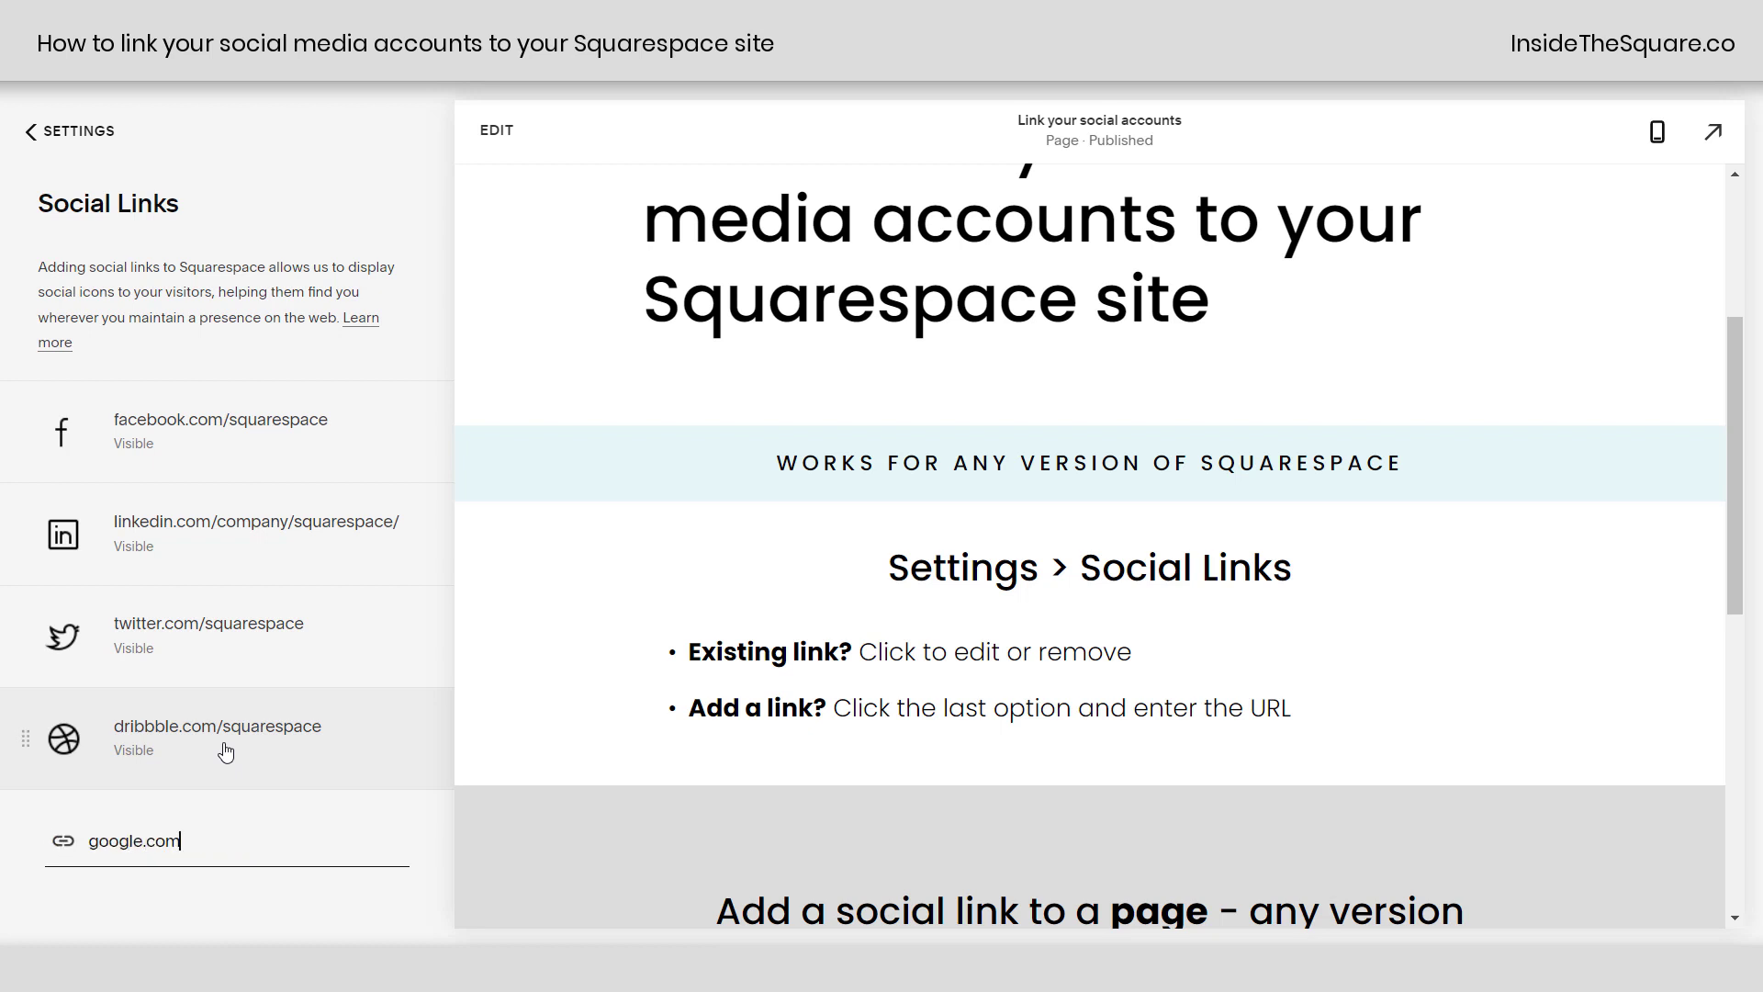
pyautogui.press('Return')
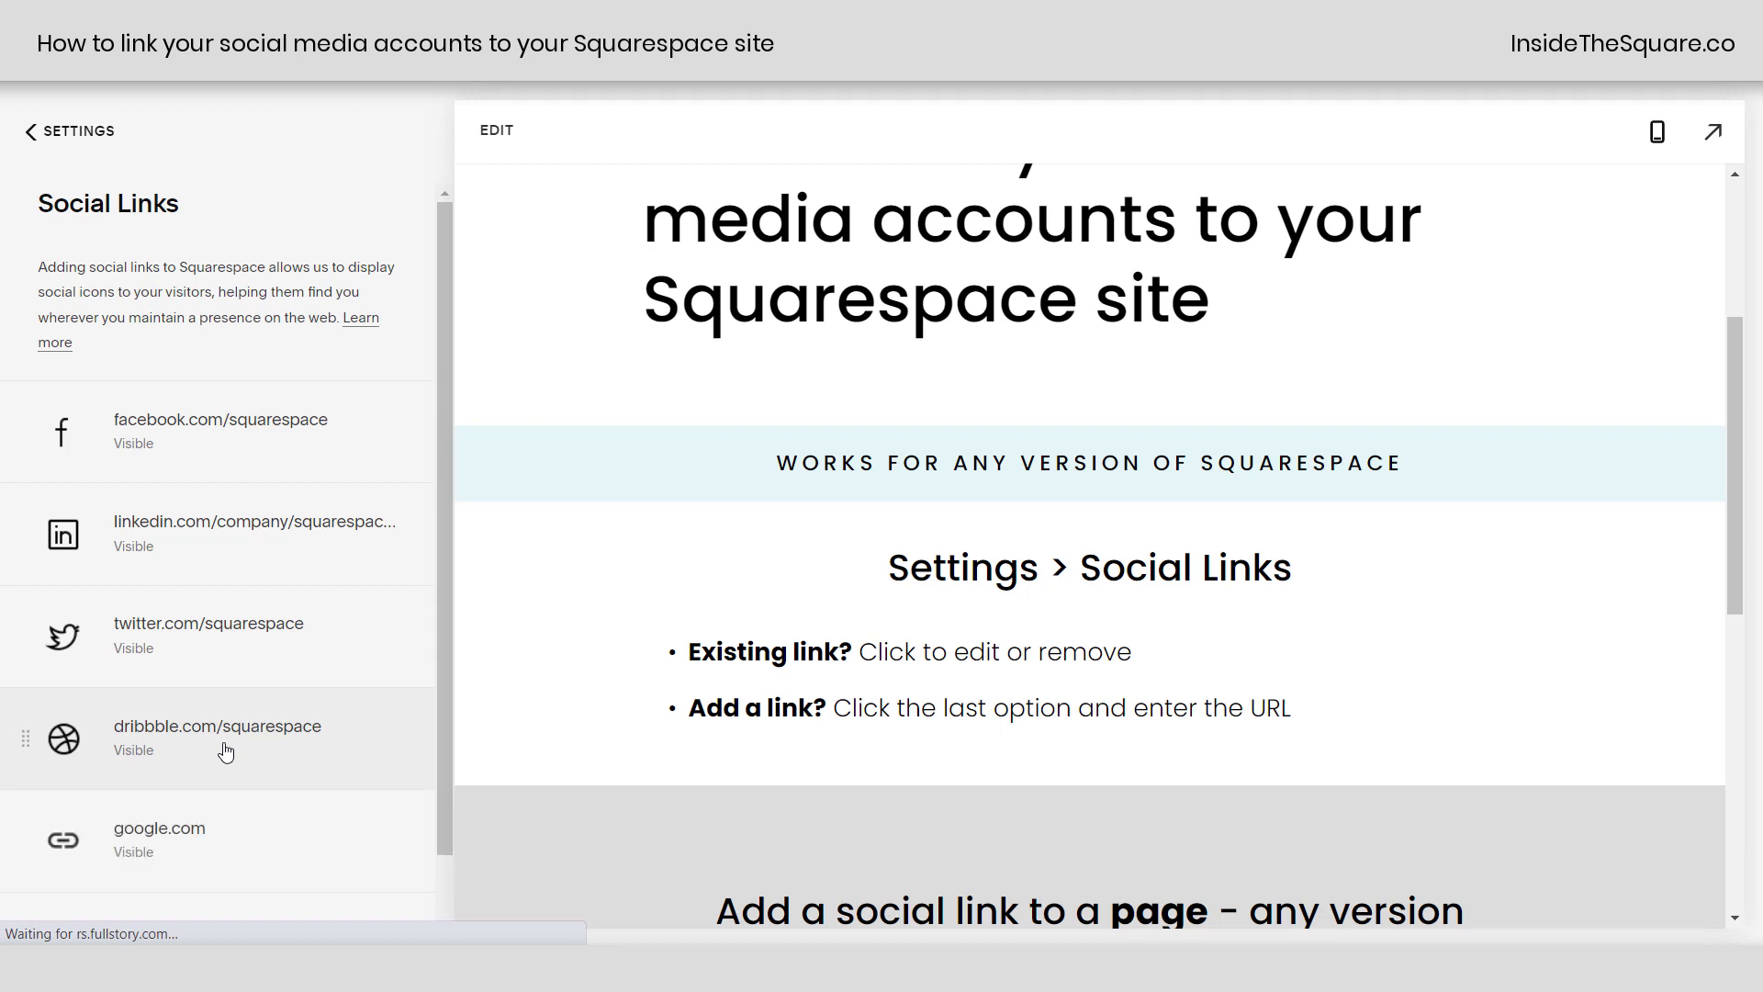
pyautogui.scroll(-3, 1058, 664)
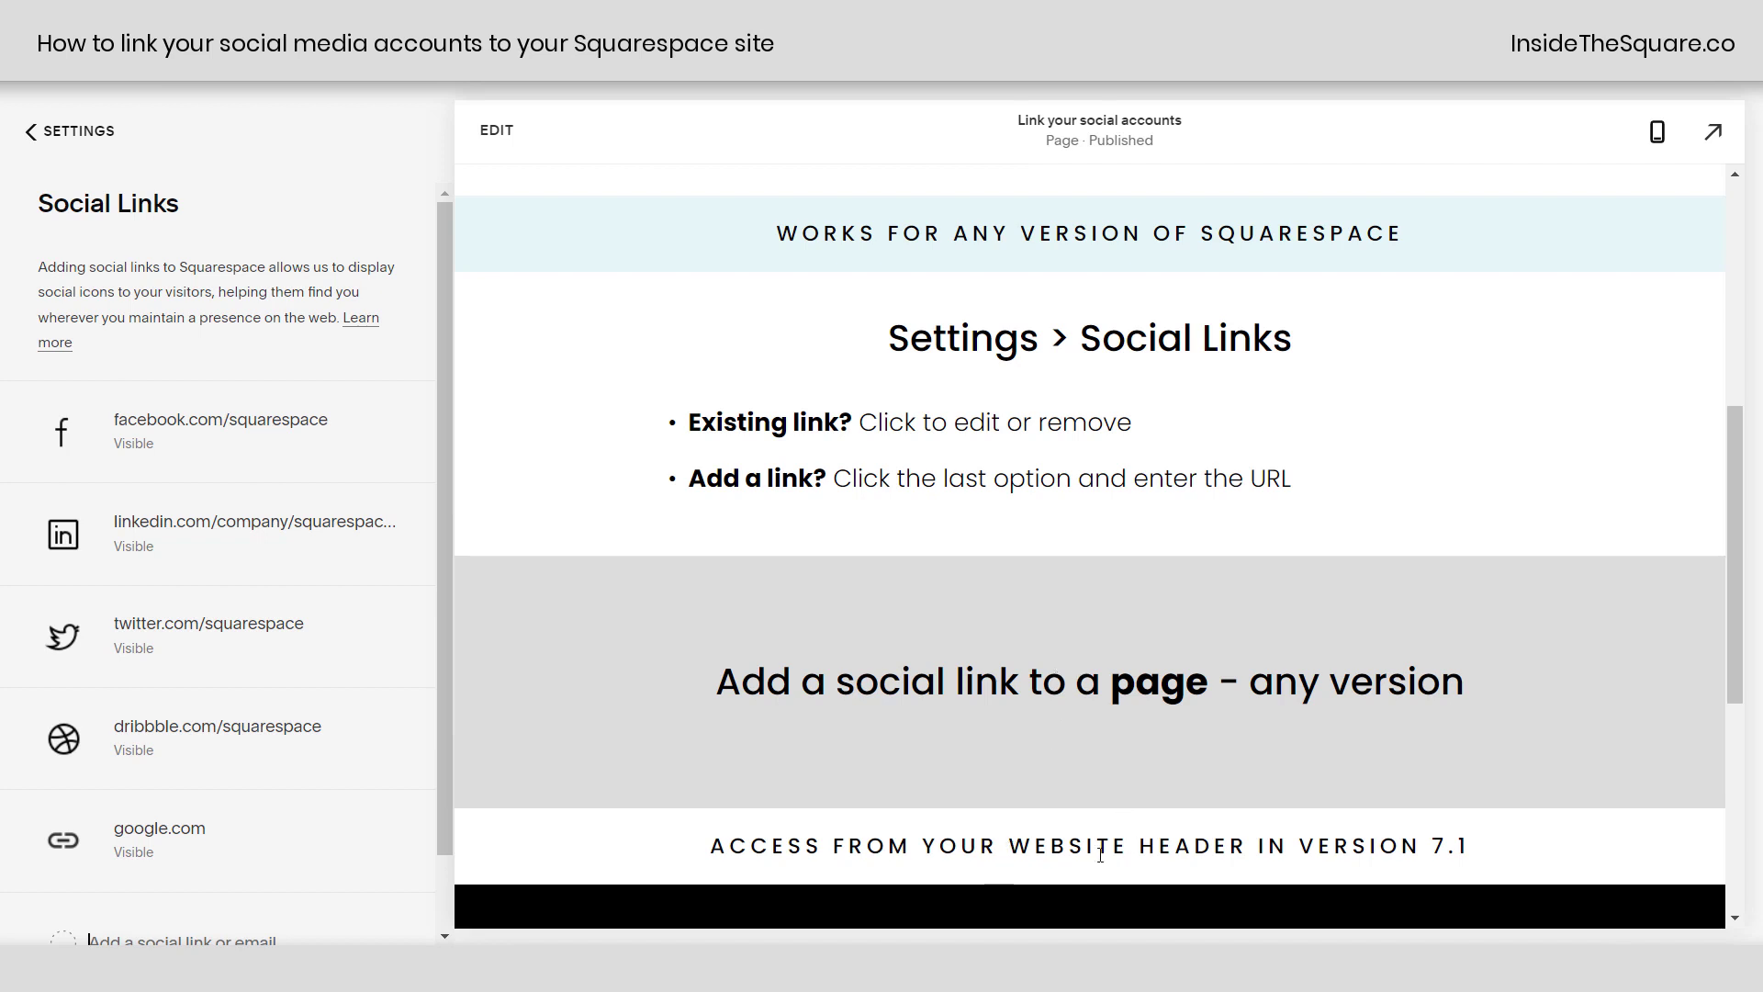
pyautogui.moveTo(1101, 854); pyautogui.dragTo(1540, 866)
# - Edit the page and search 'social' in Add Block below the grey section heading
pyautogui.click(1441, 739)
pyautogui.click(501, 136)
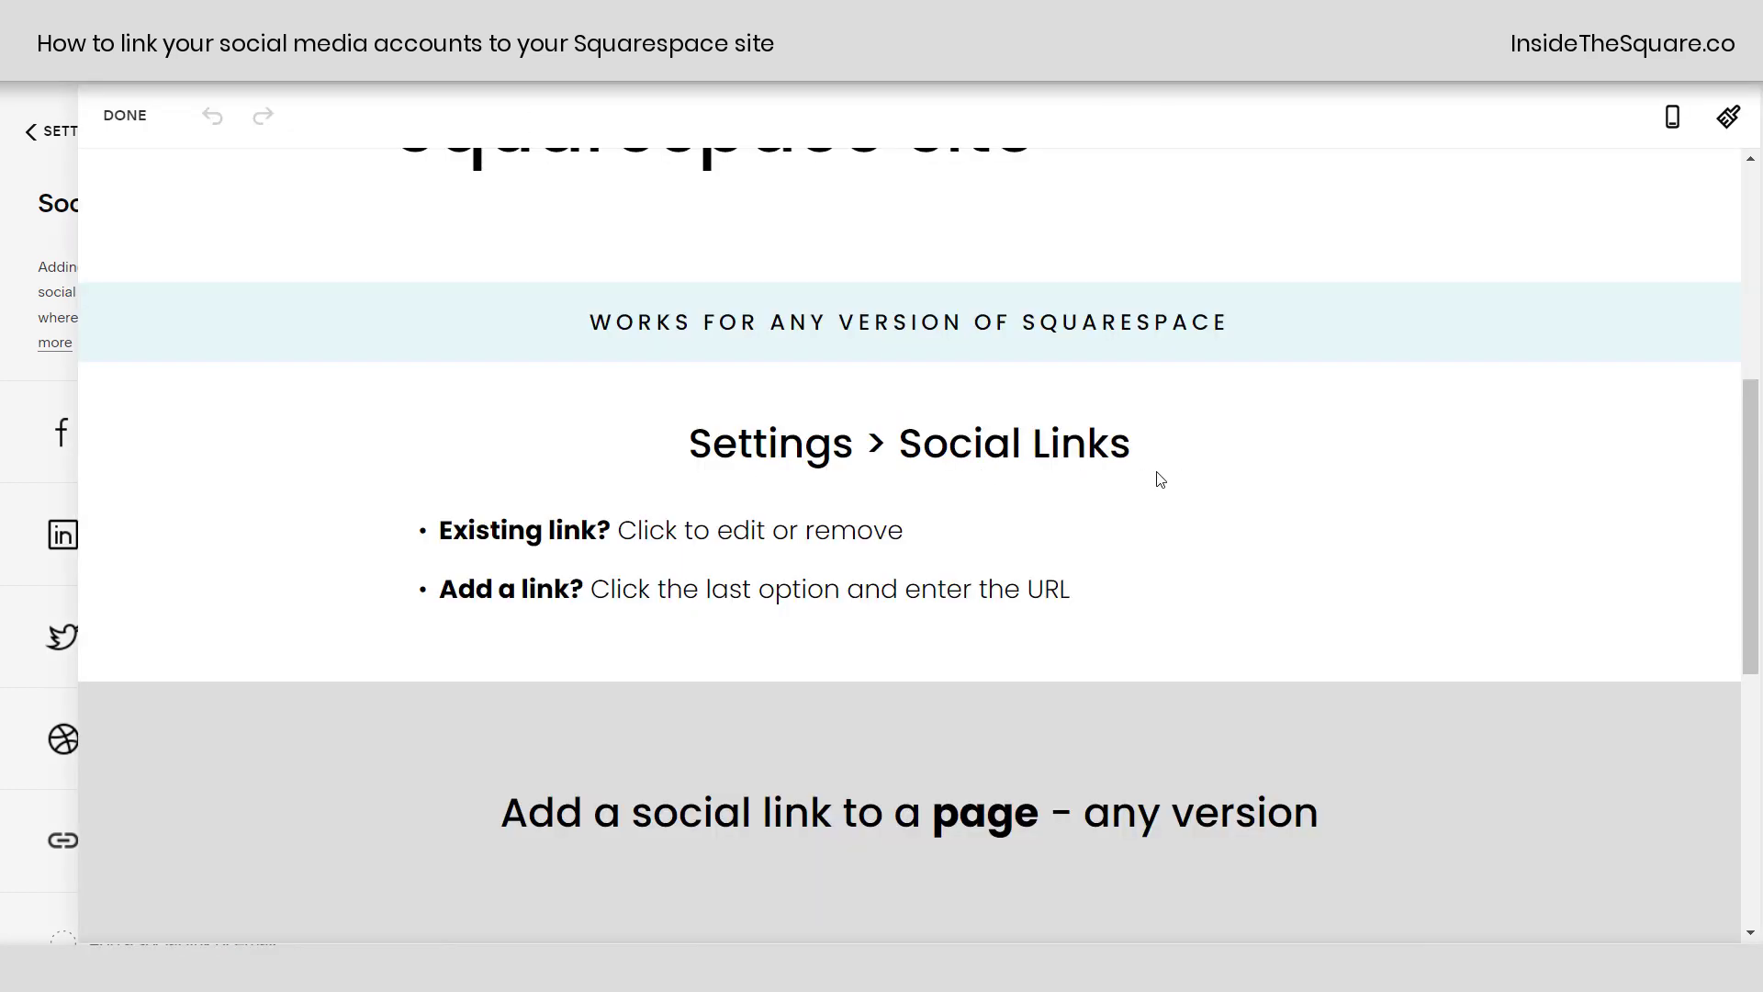
pyautogui.scroll(-2, 1122, 473)
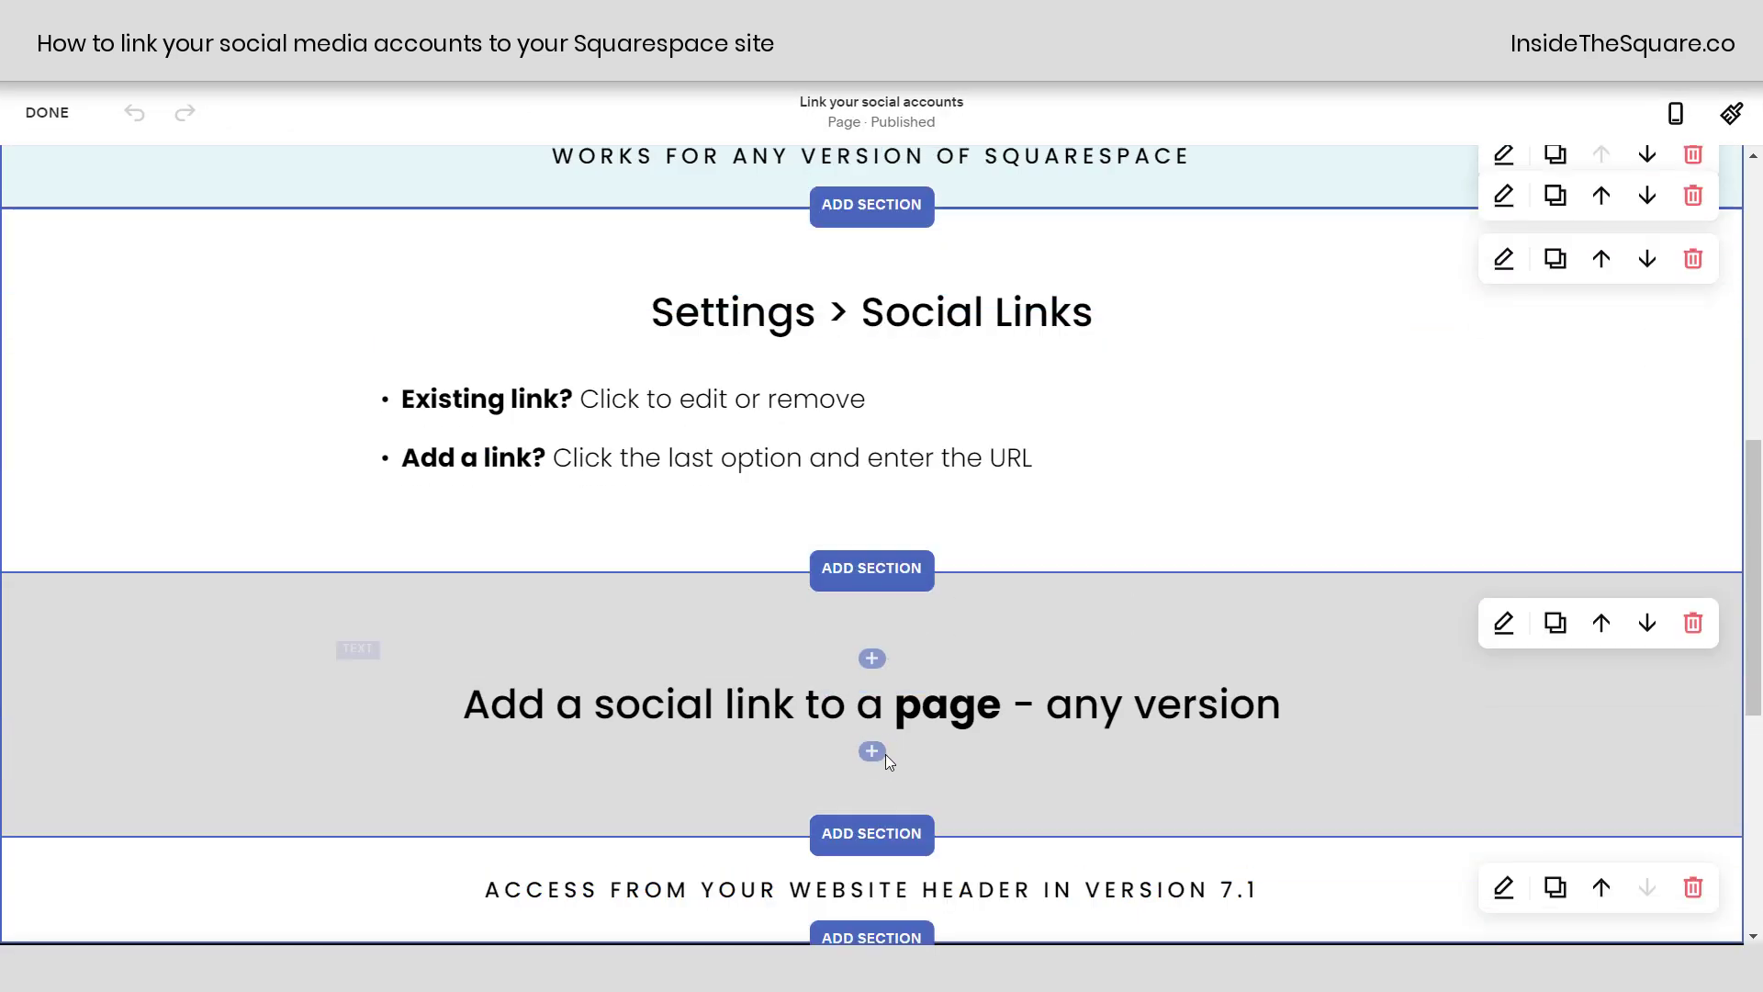
pyautogui.click(872, 753)
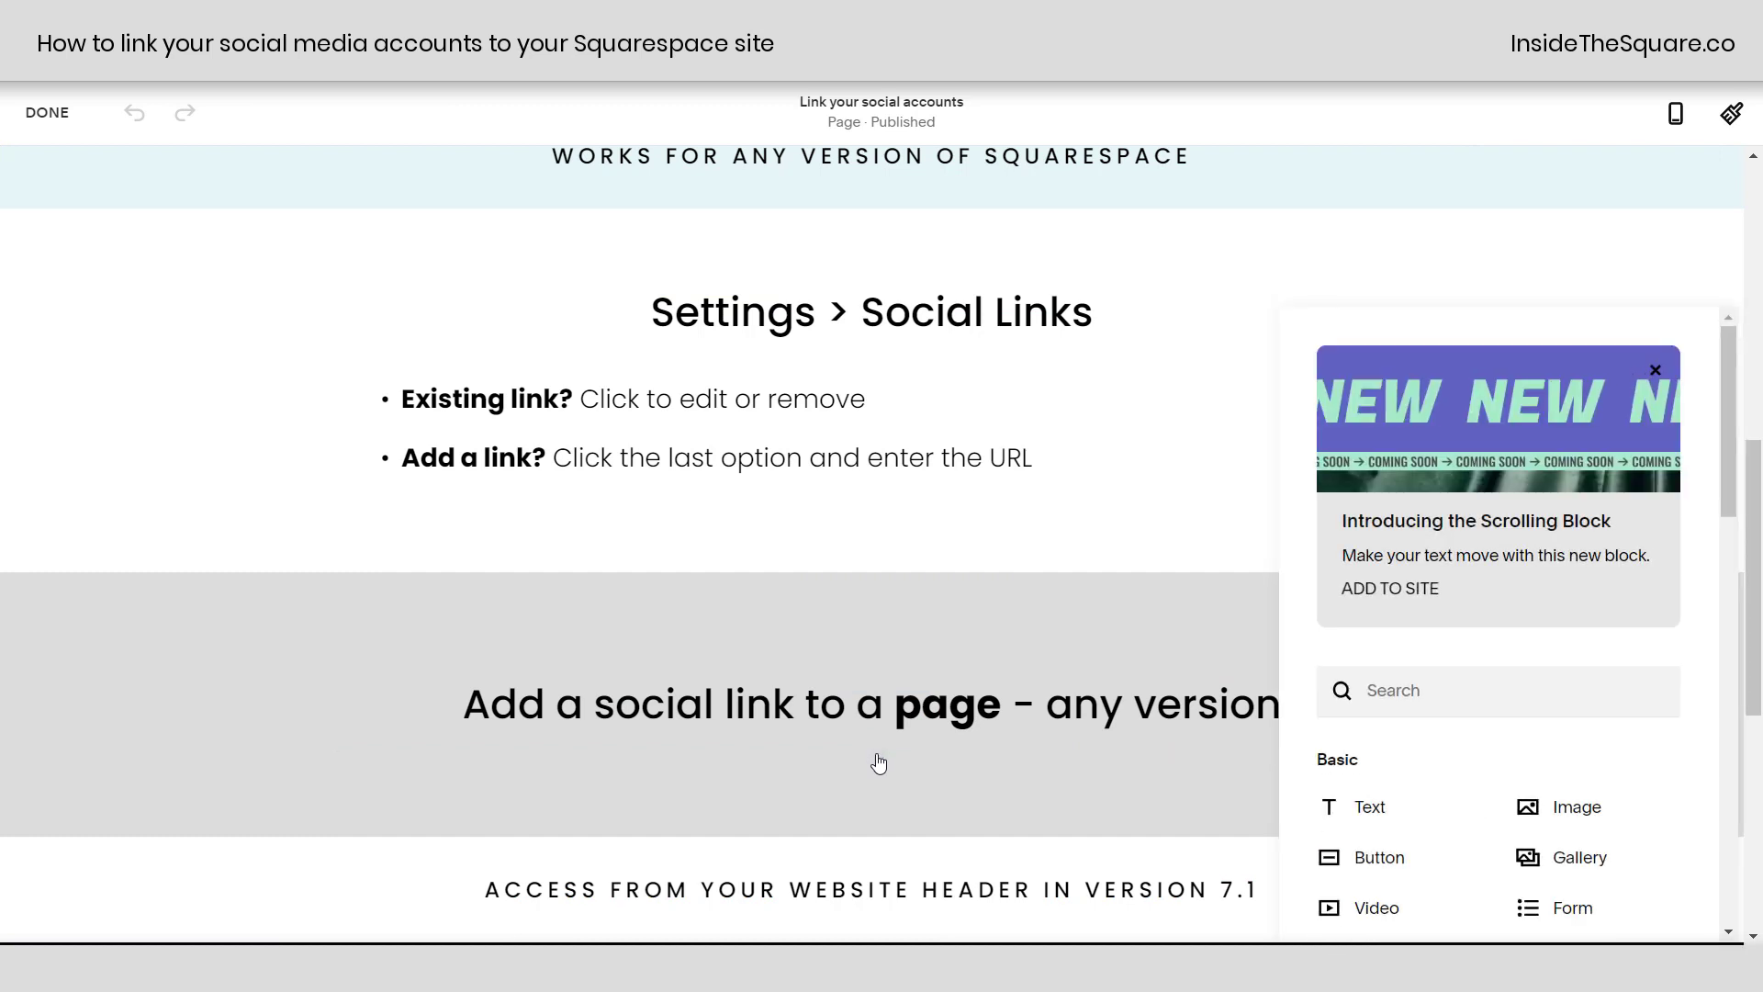
pyautogui.click(1510, 687)
pyautogui.write('social')
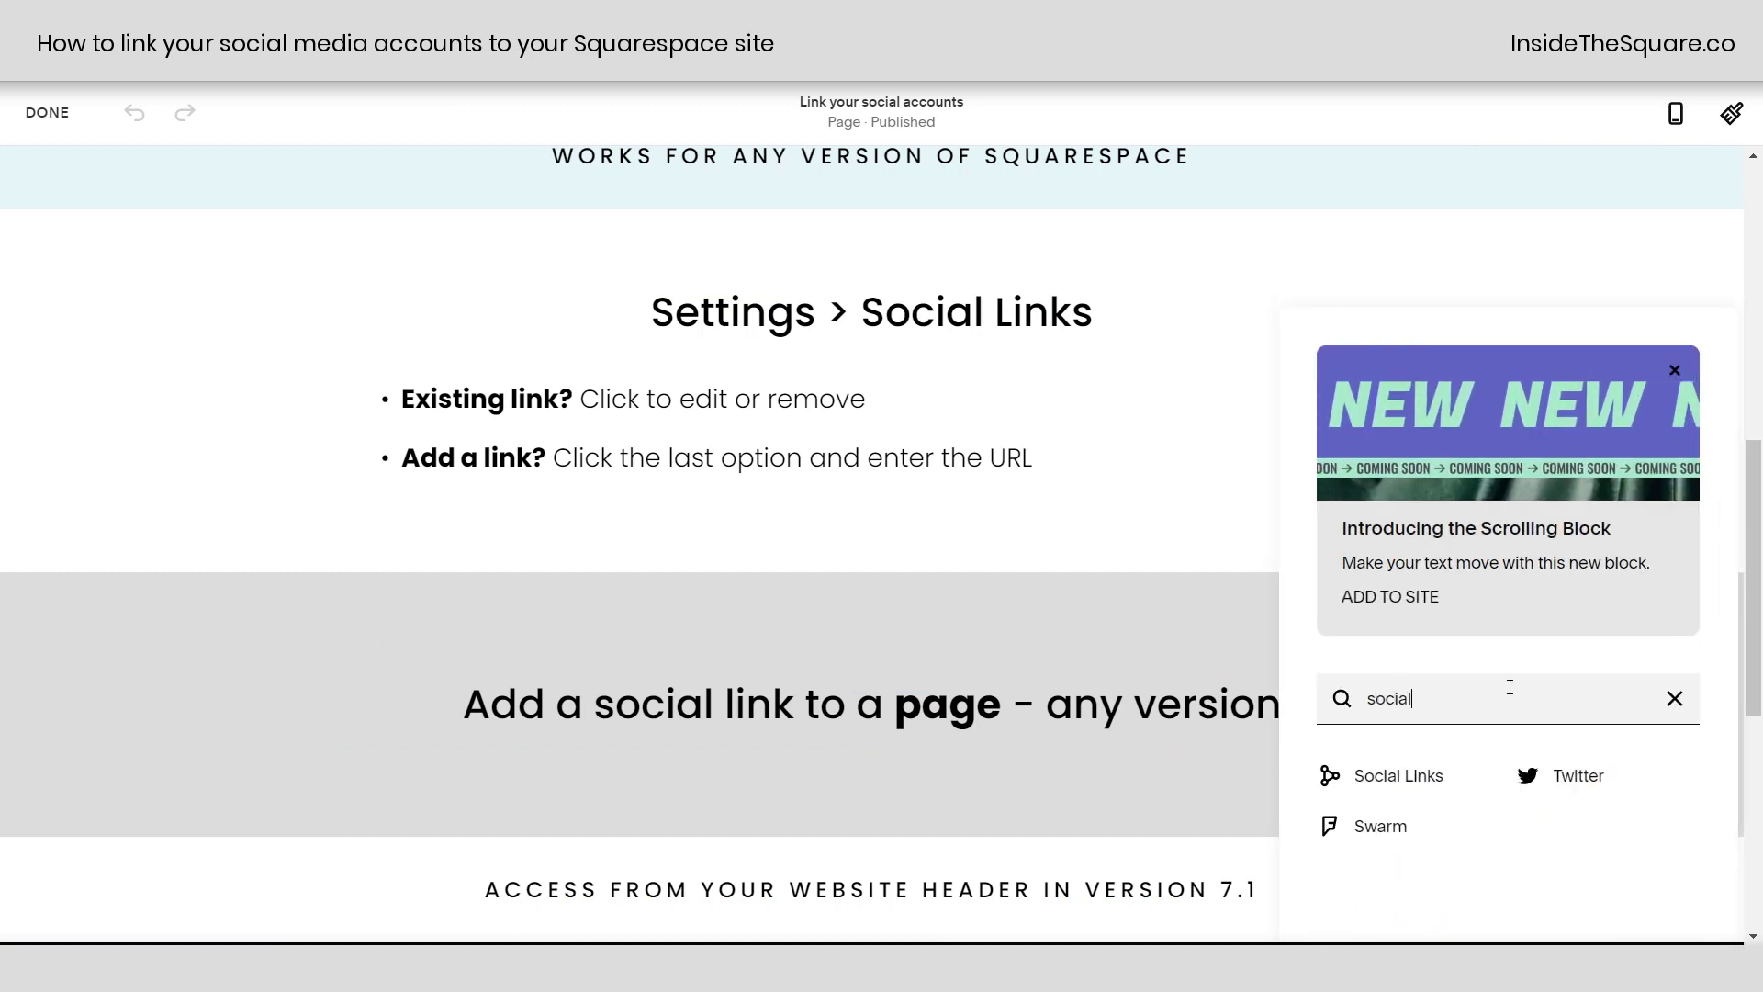
# - Insert a Social Links block with medium-size icons on rounded-square backgrounds
pyautogui.click(1374, 787)
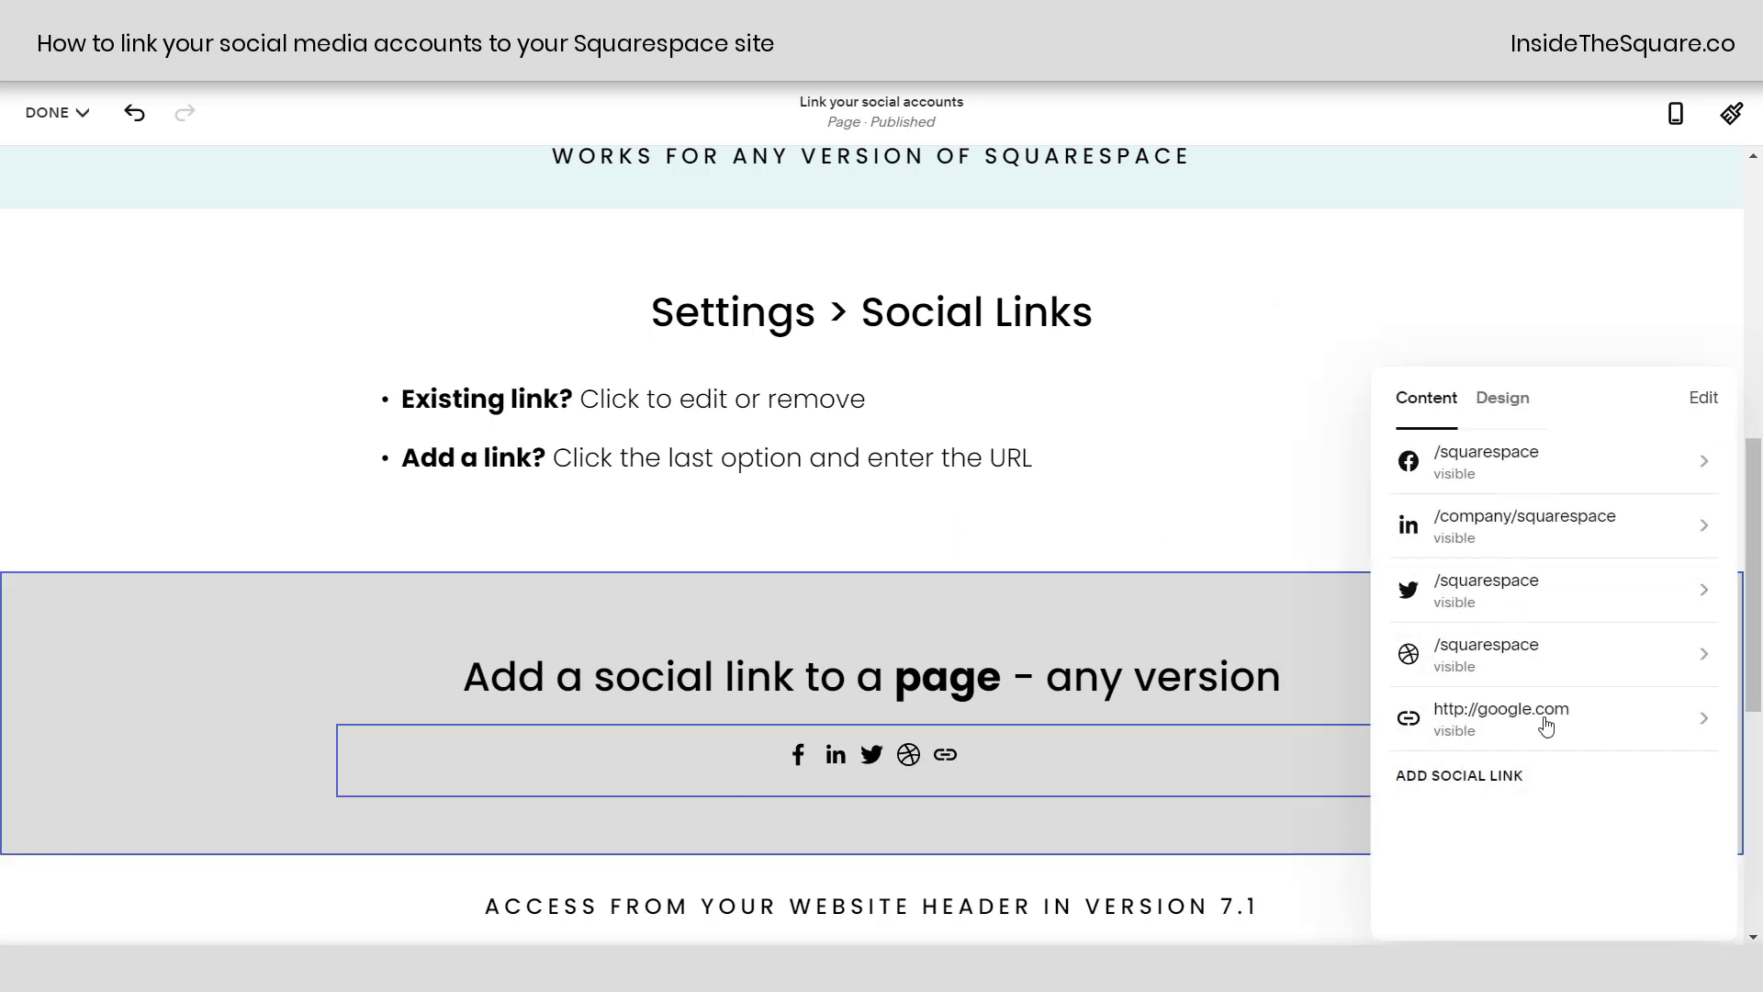
pyautogui.click(1519, 406)
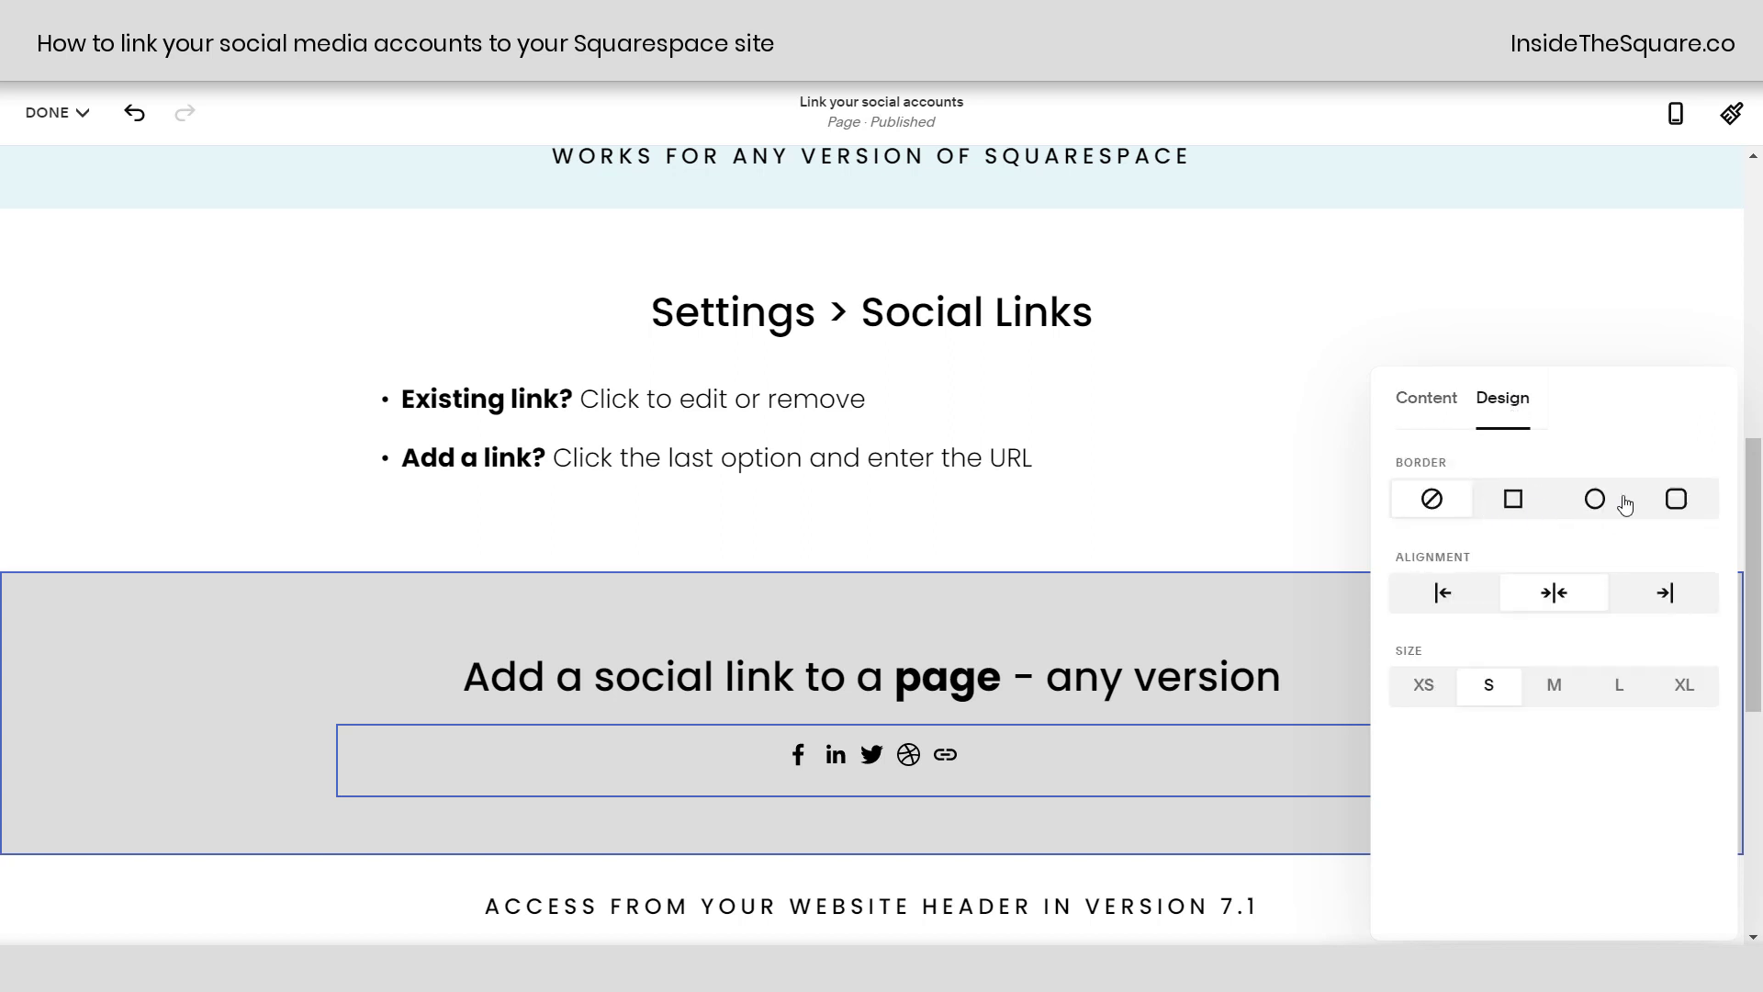
pyautogui.click(1676, 499)
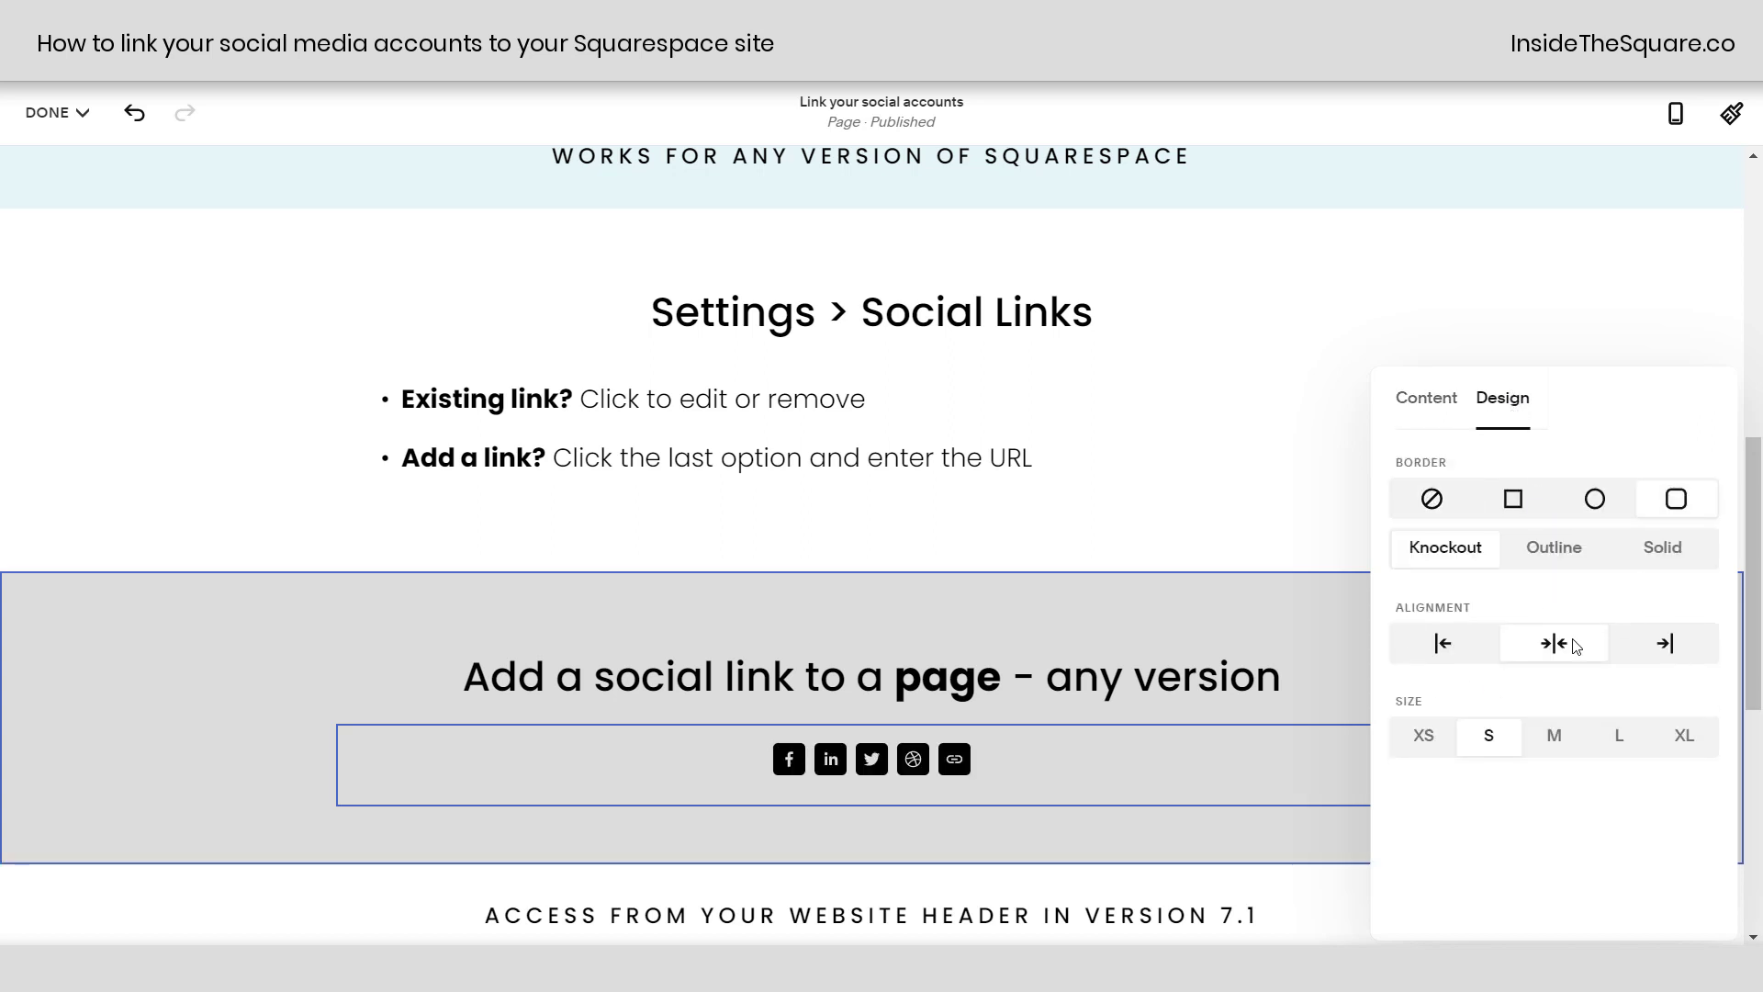
pyautogui.click(1554, 736)
pyautogui.click(1424, 401)
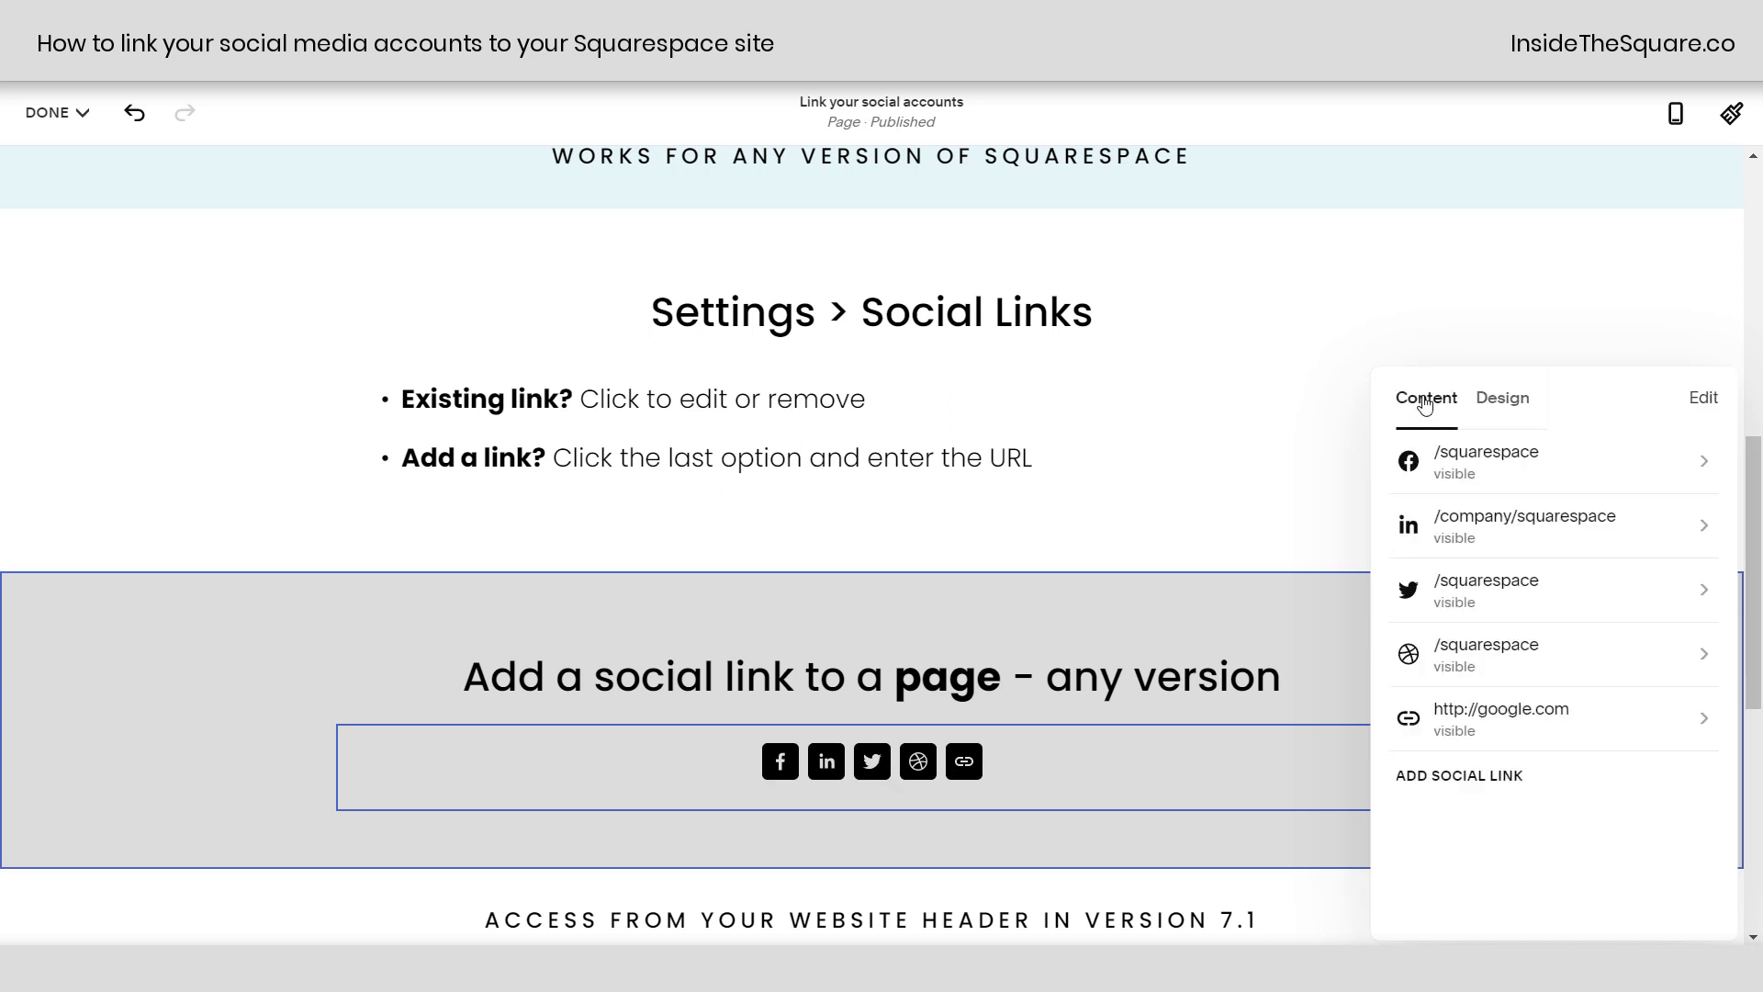
# - Switch off Display Social Icon for the block's Facebook link
pyautogui.click(1525, 482)
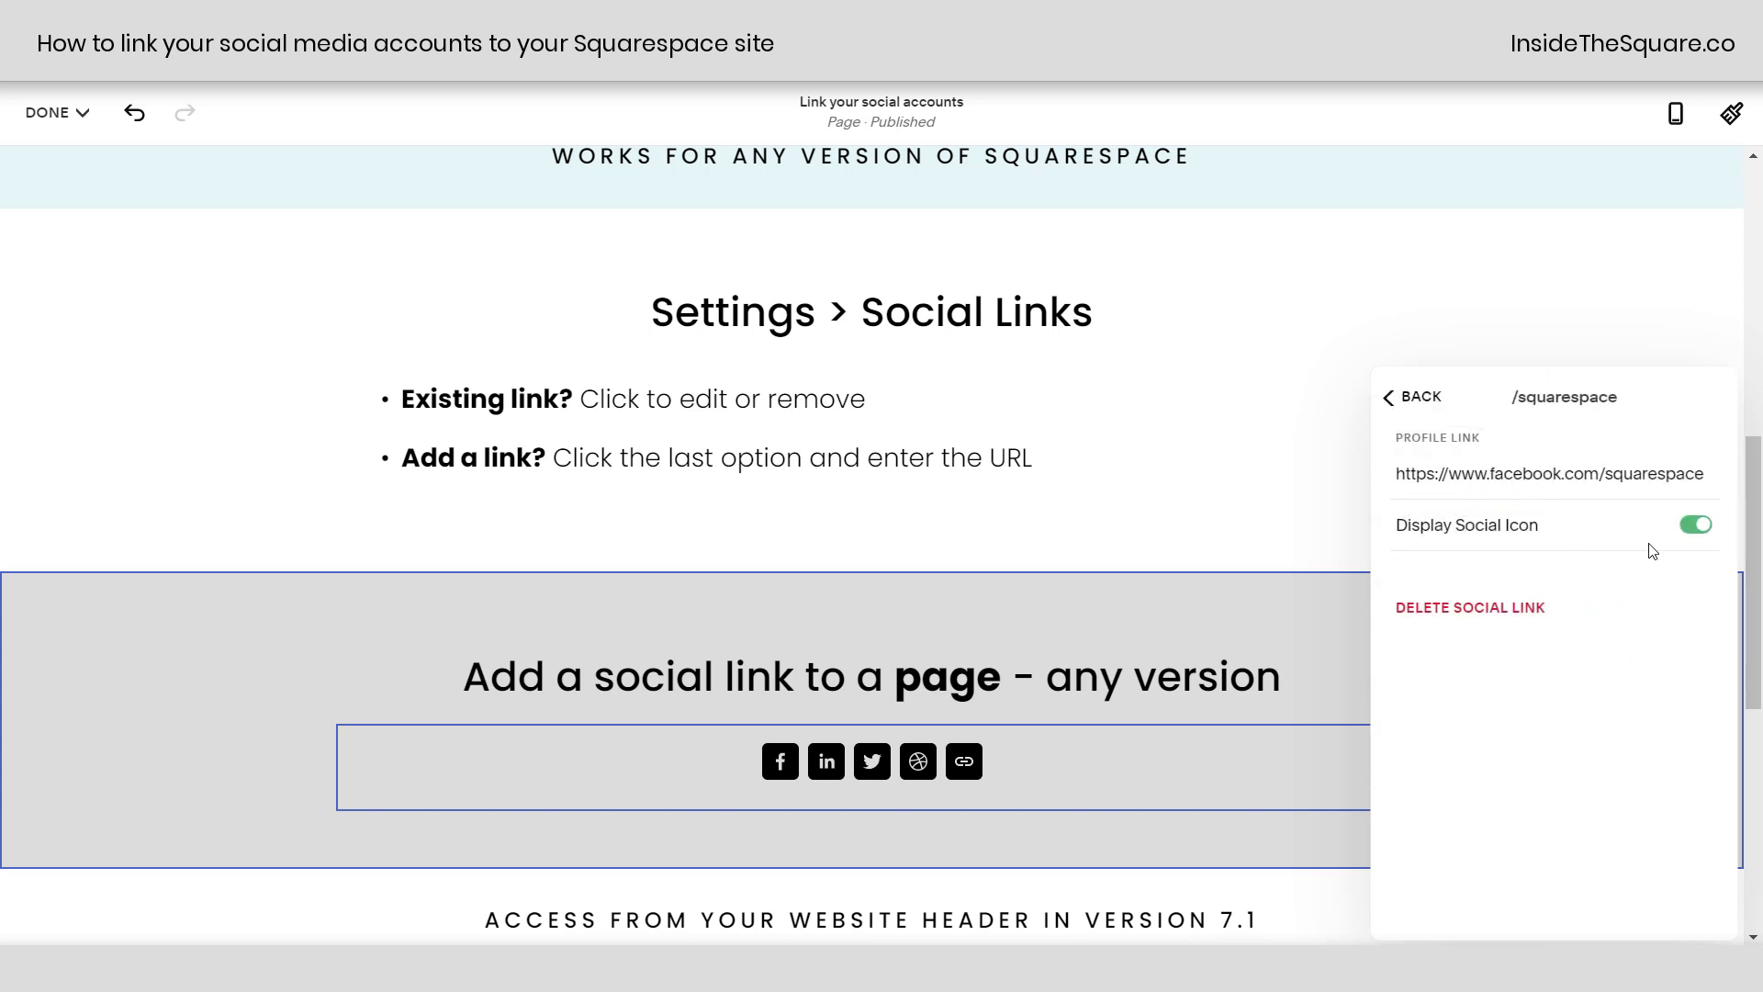
pyautogui.click(1687, 529)
pyautogui.click(1257, 493)
# - Turn on Social Links in the site header's Elements settings
pyautogui.scroll(10, 1225, 489)
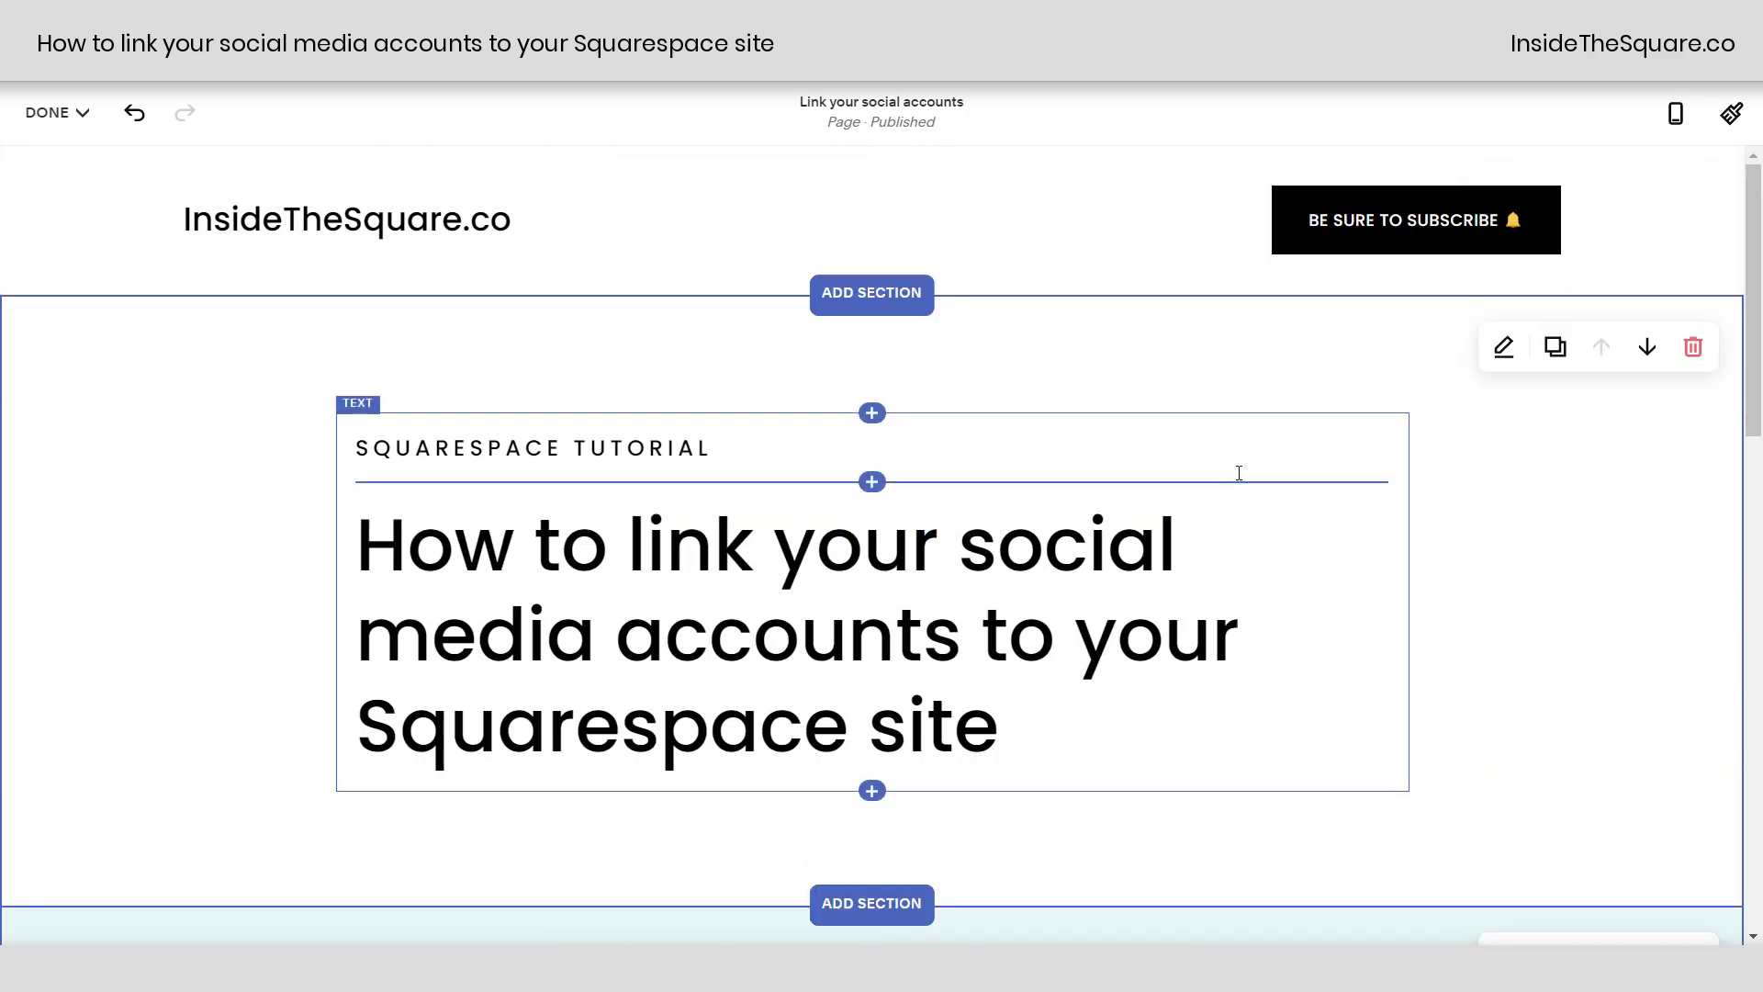
pyautogui.moveTo(842, 246)
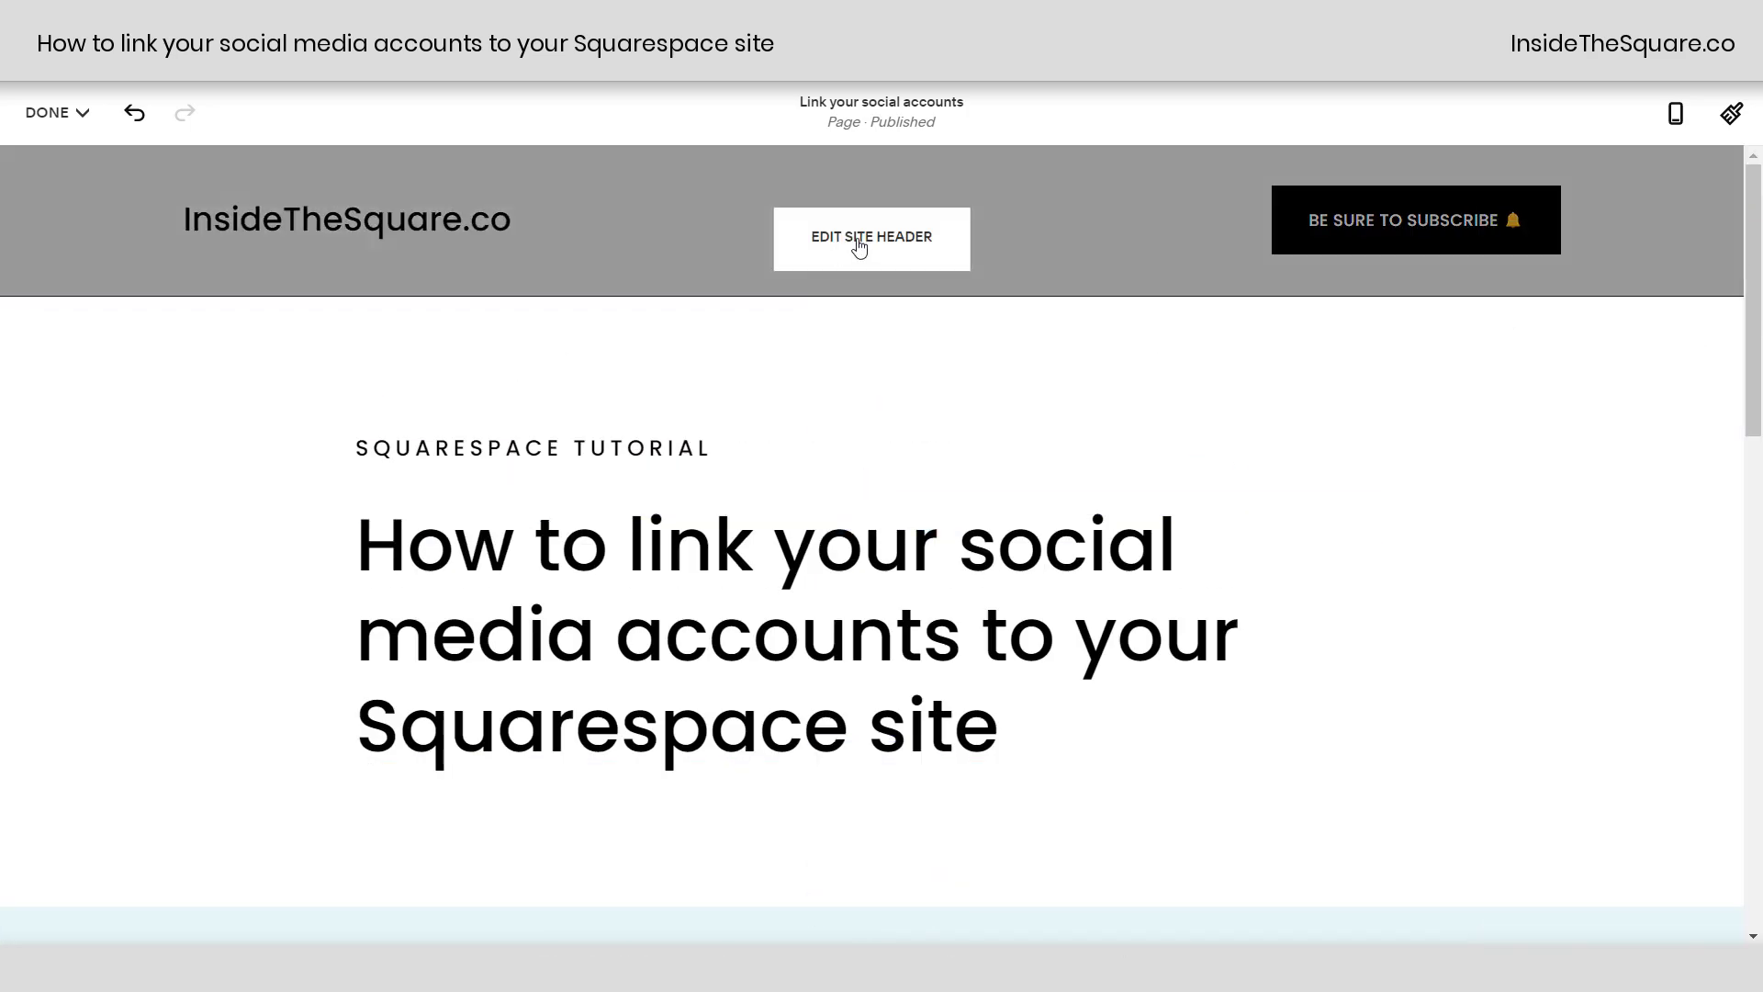
pyautogui.click(861, 241)
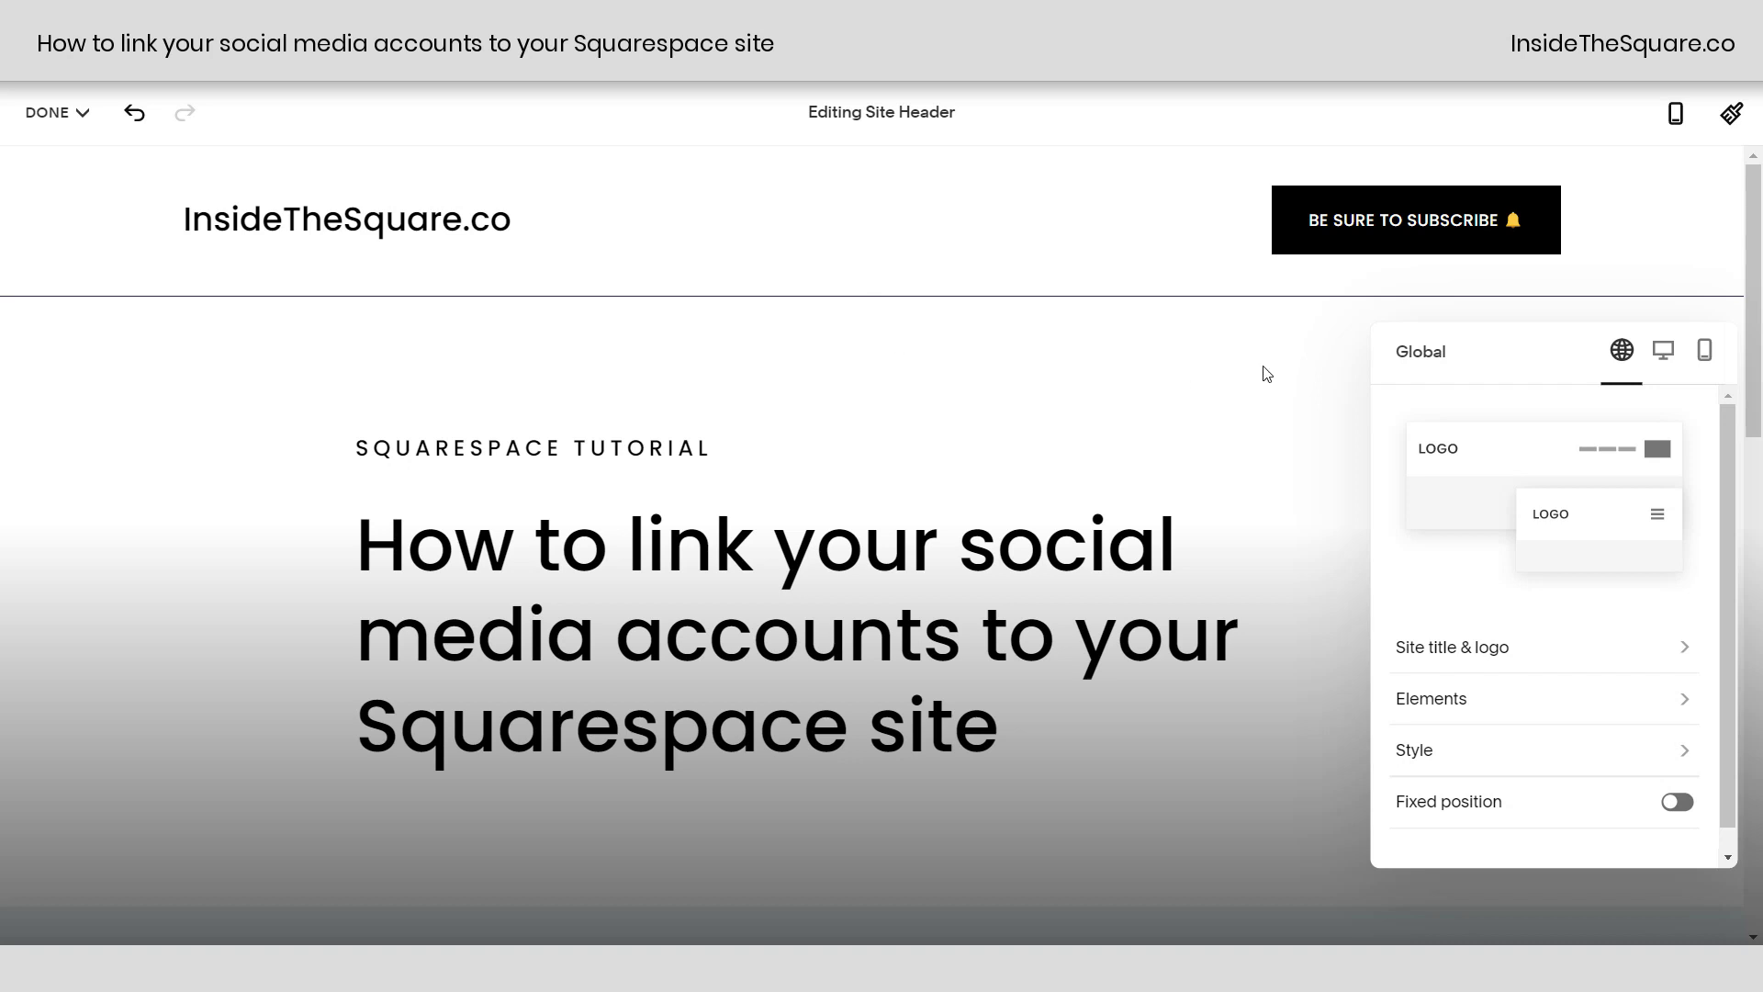
pyautogui.click(1473, 703)
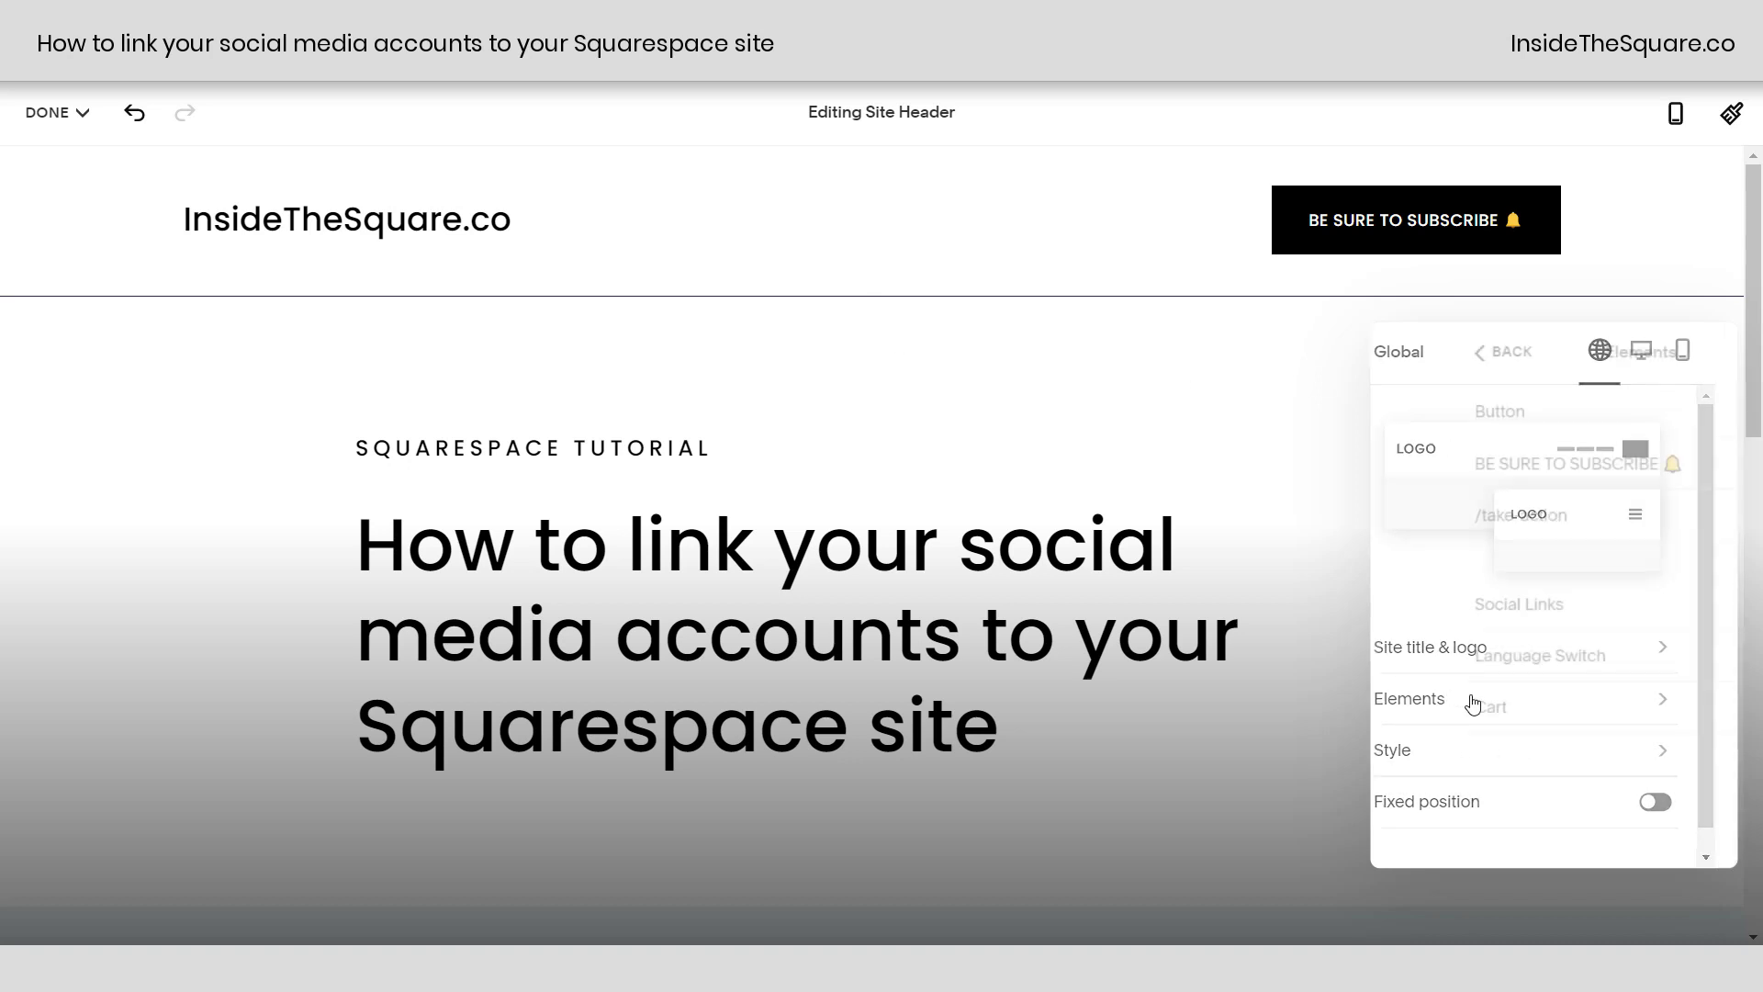
pyautogui.click(1519, 611)
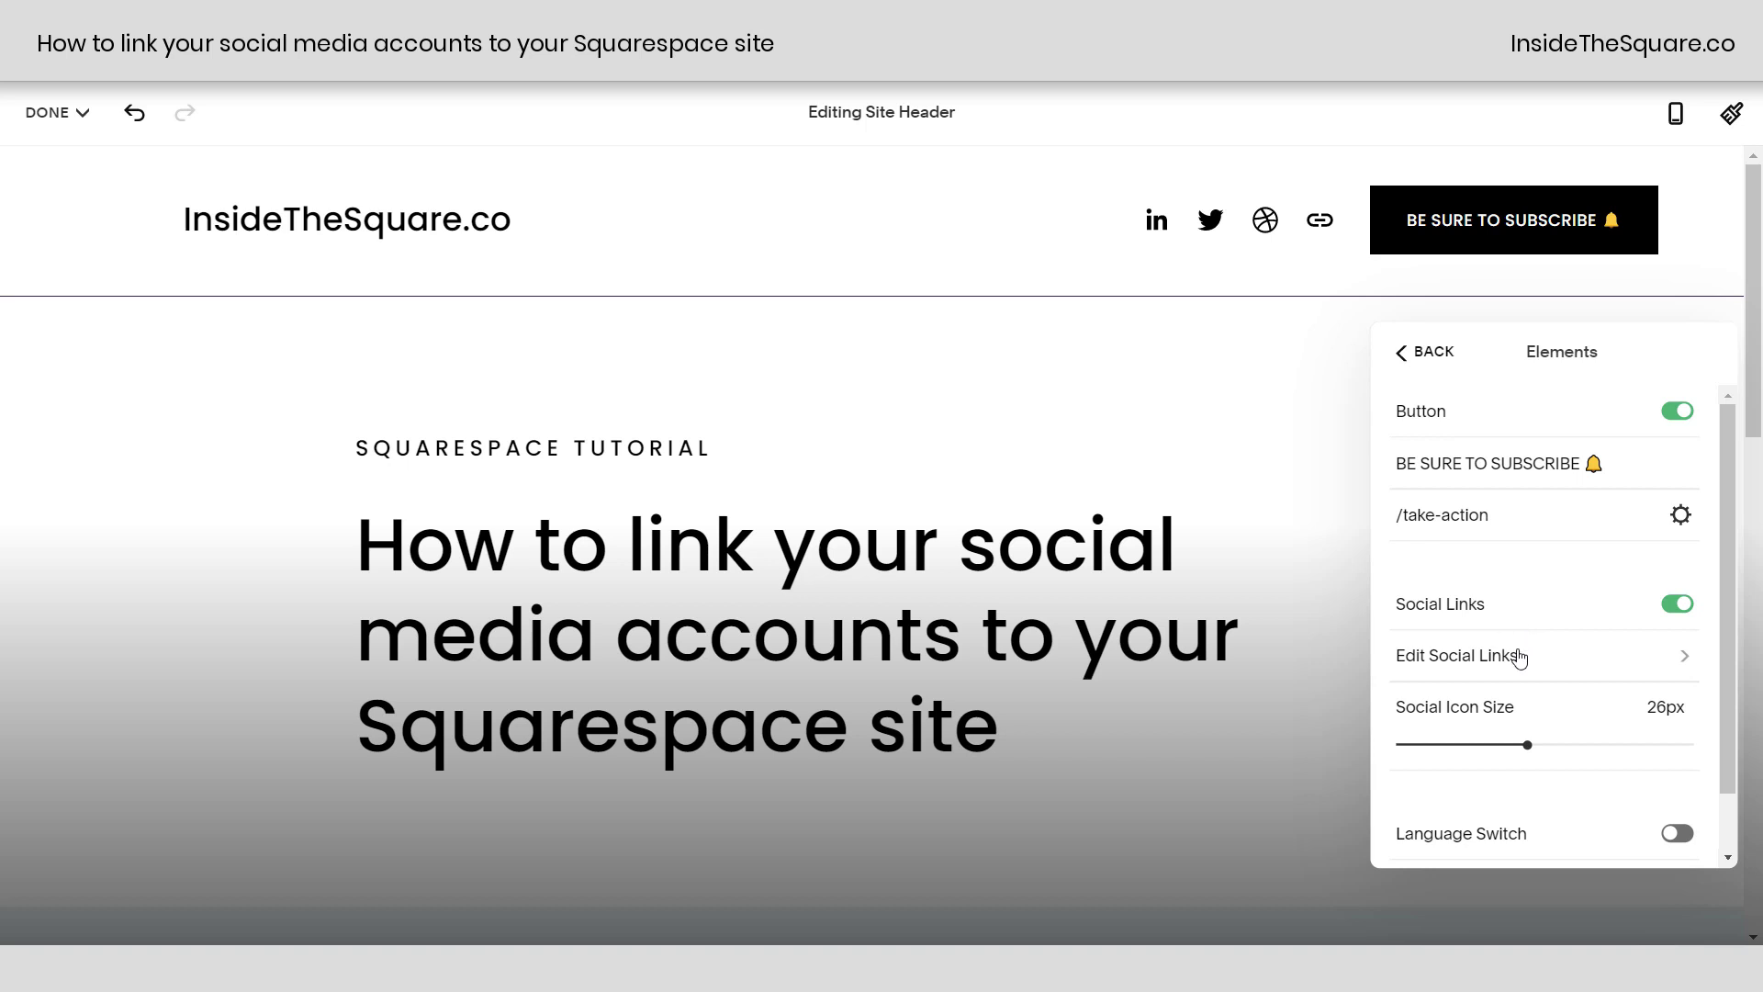
# - Set the header social icon size to 25px and finish editing the header
pyautogui.click(1457, 748)
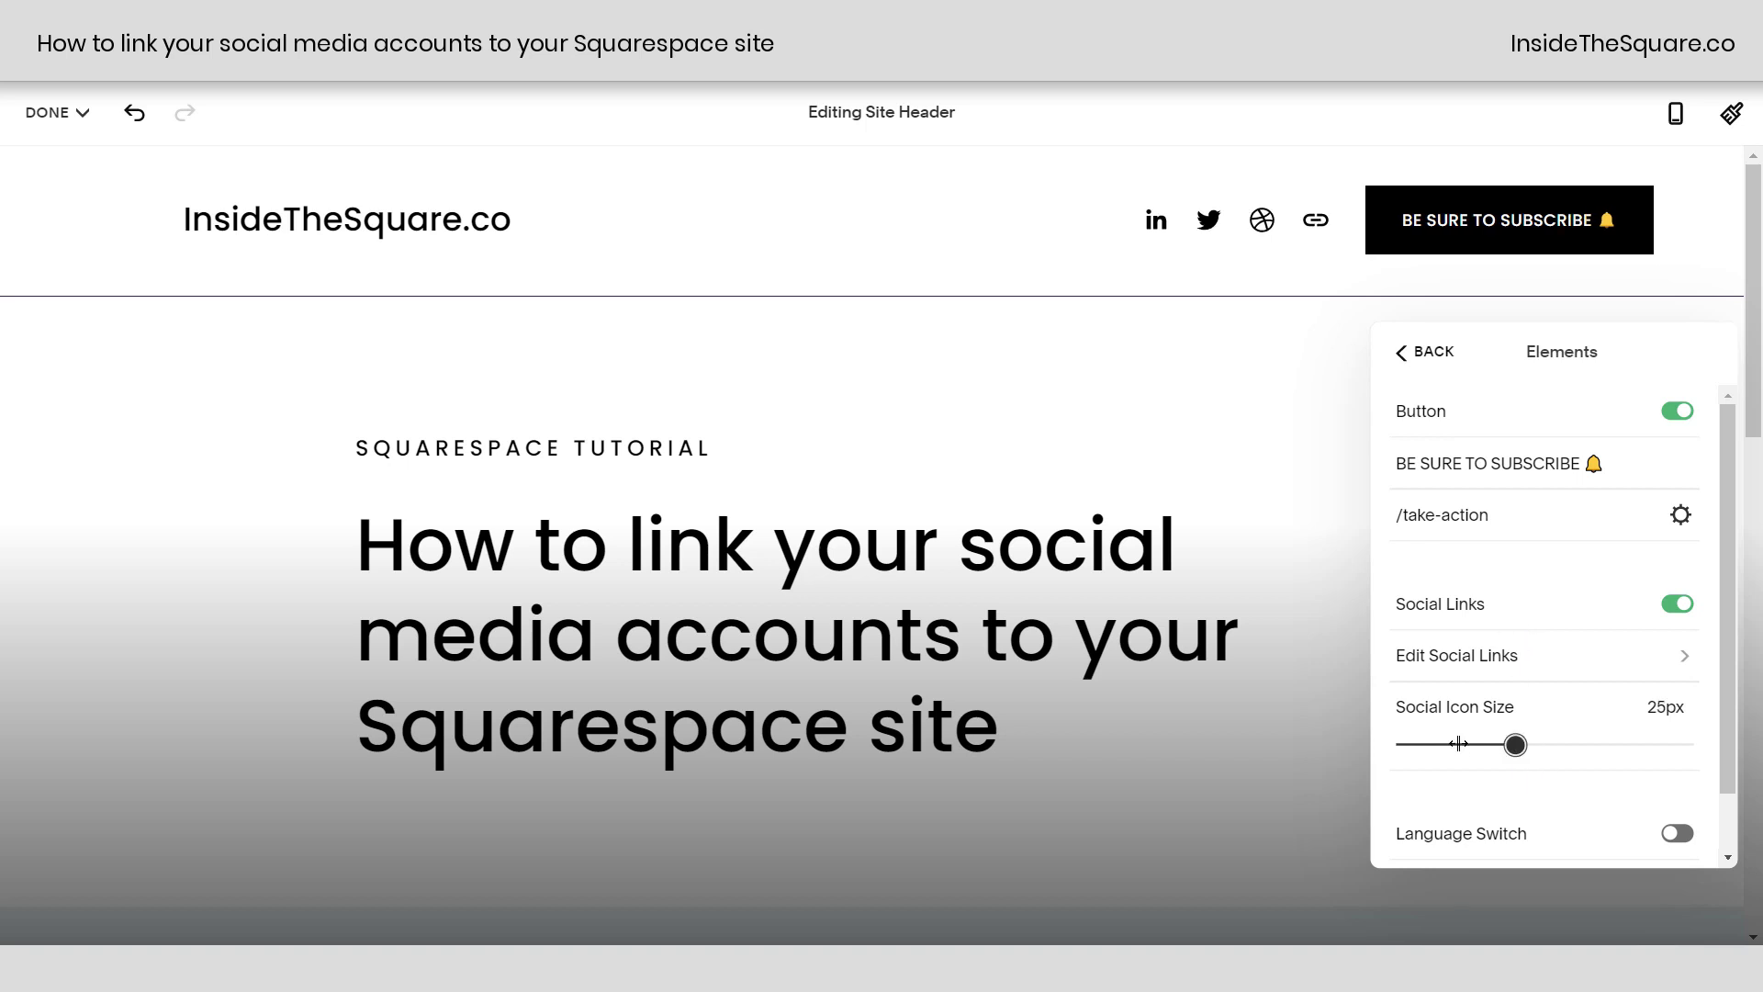
pyautogui.click(1517, 737)
pyautogui.click(1028, 399)
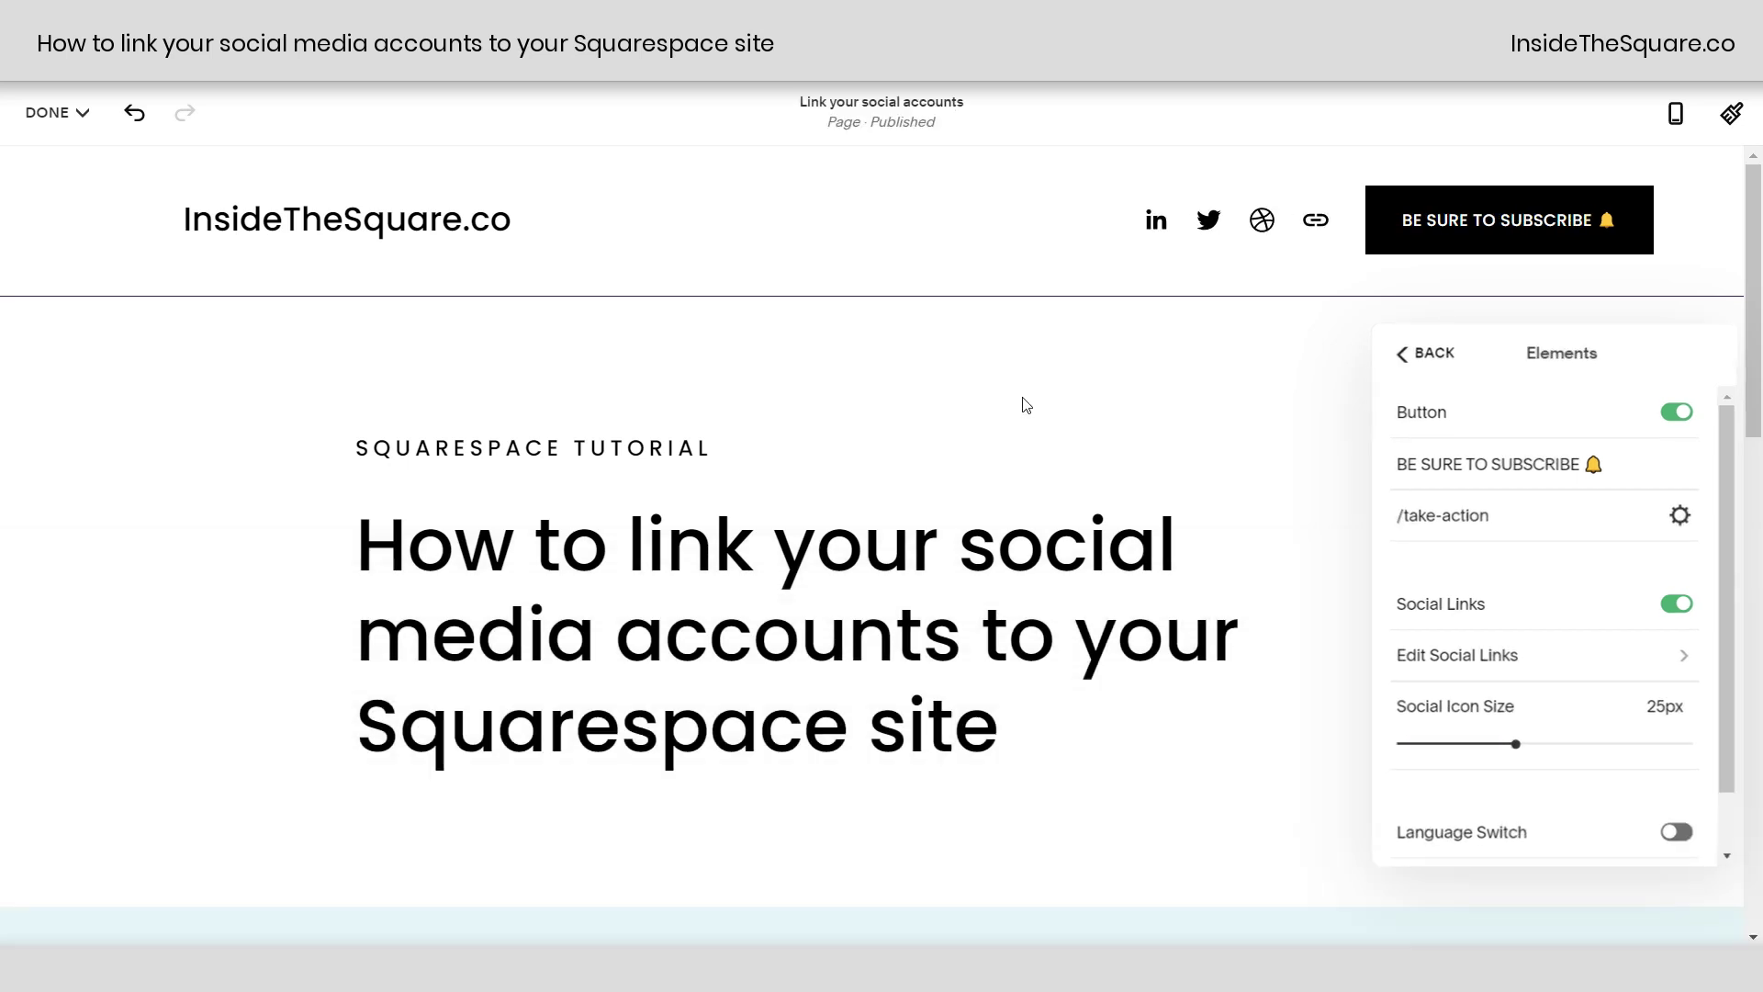
pyautogui.click(55, 113)
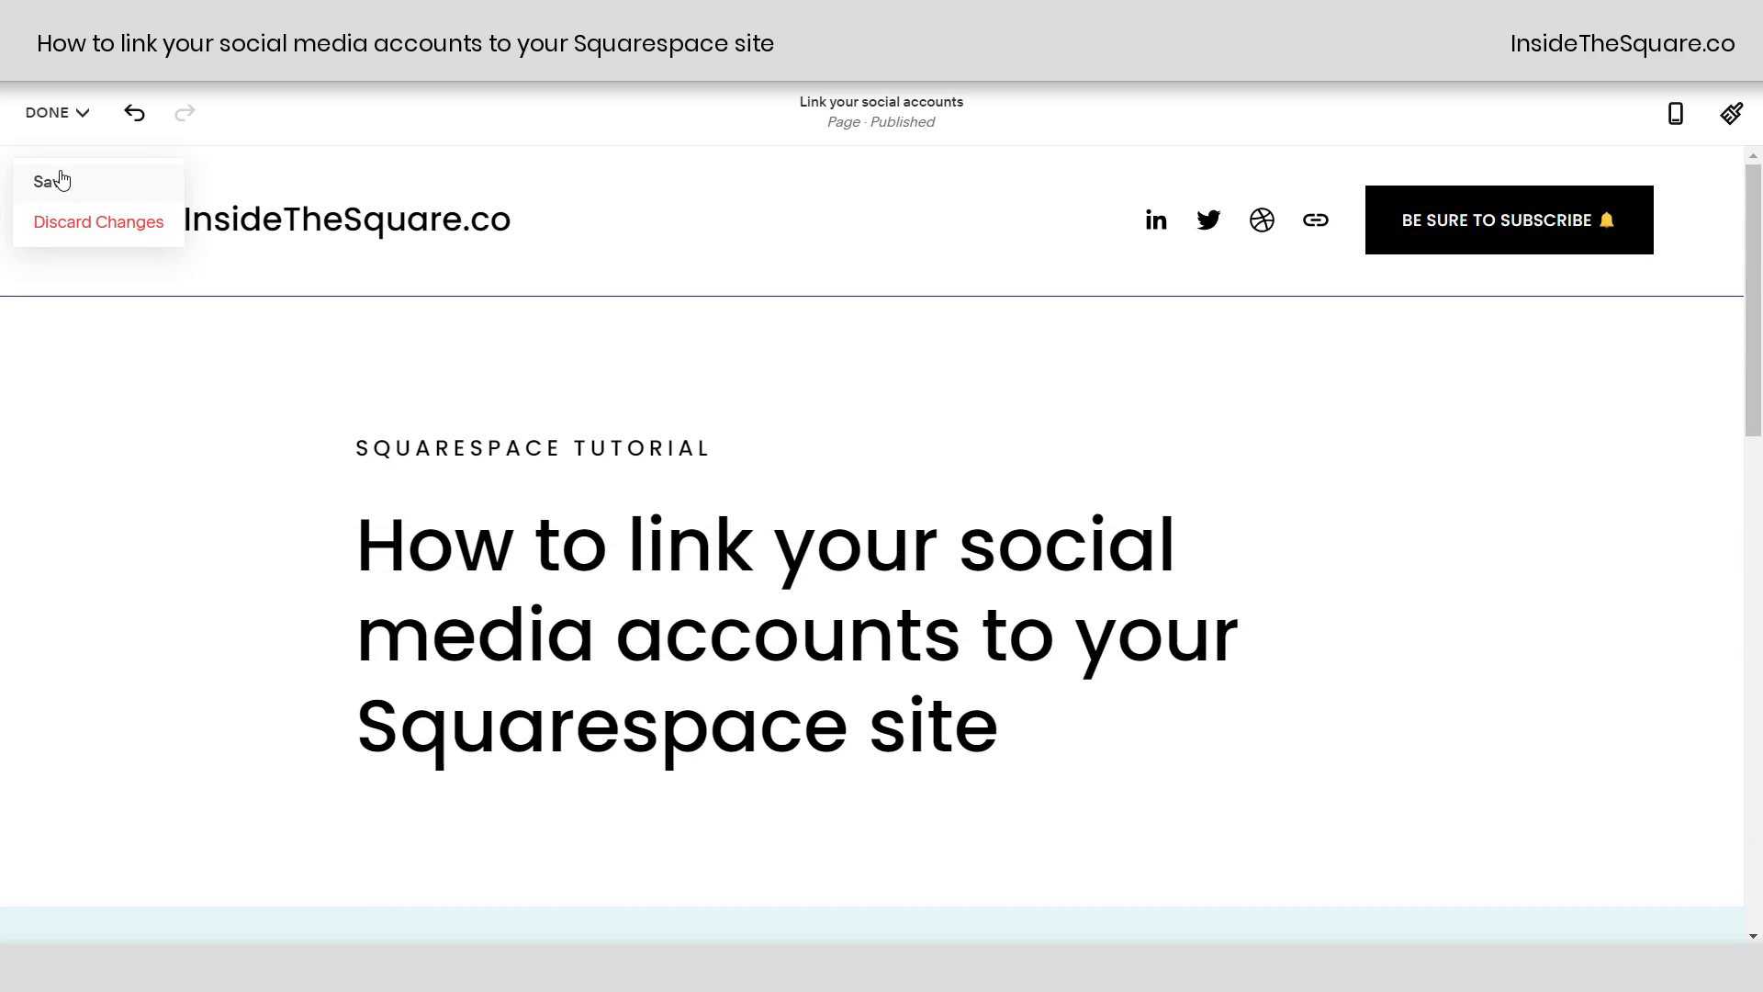
# - Save the header changes and review the Facebook link in Settings > Social Links
pyautogui.click(47, 181)
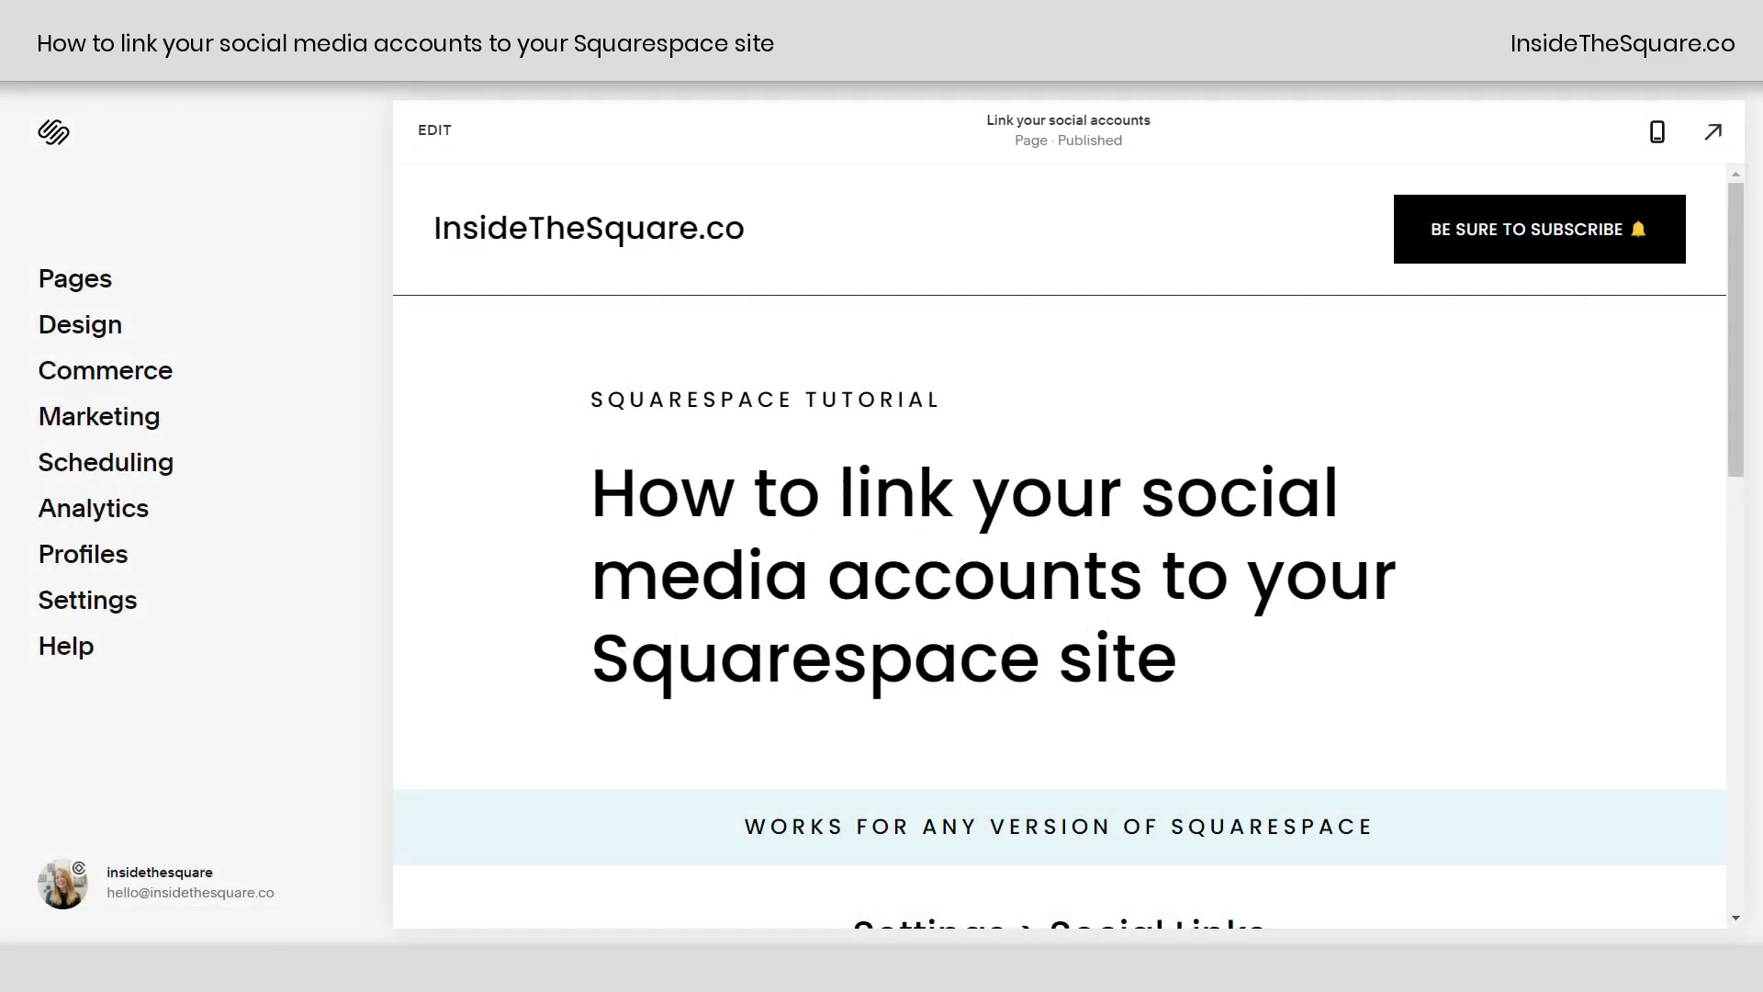
pyautogui.click(108, 602)
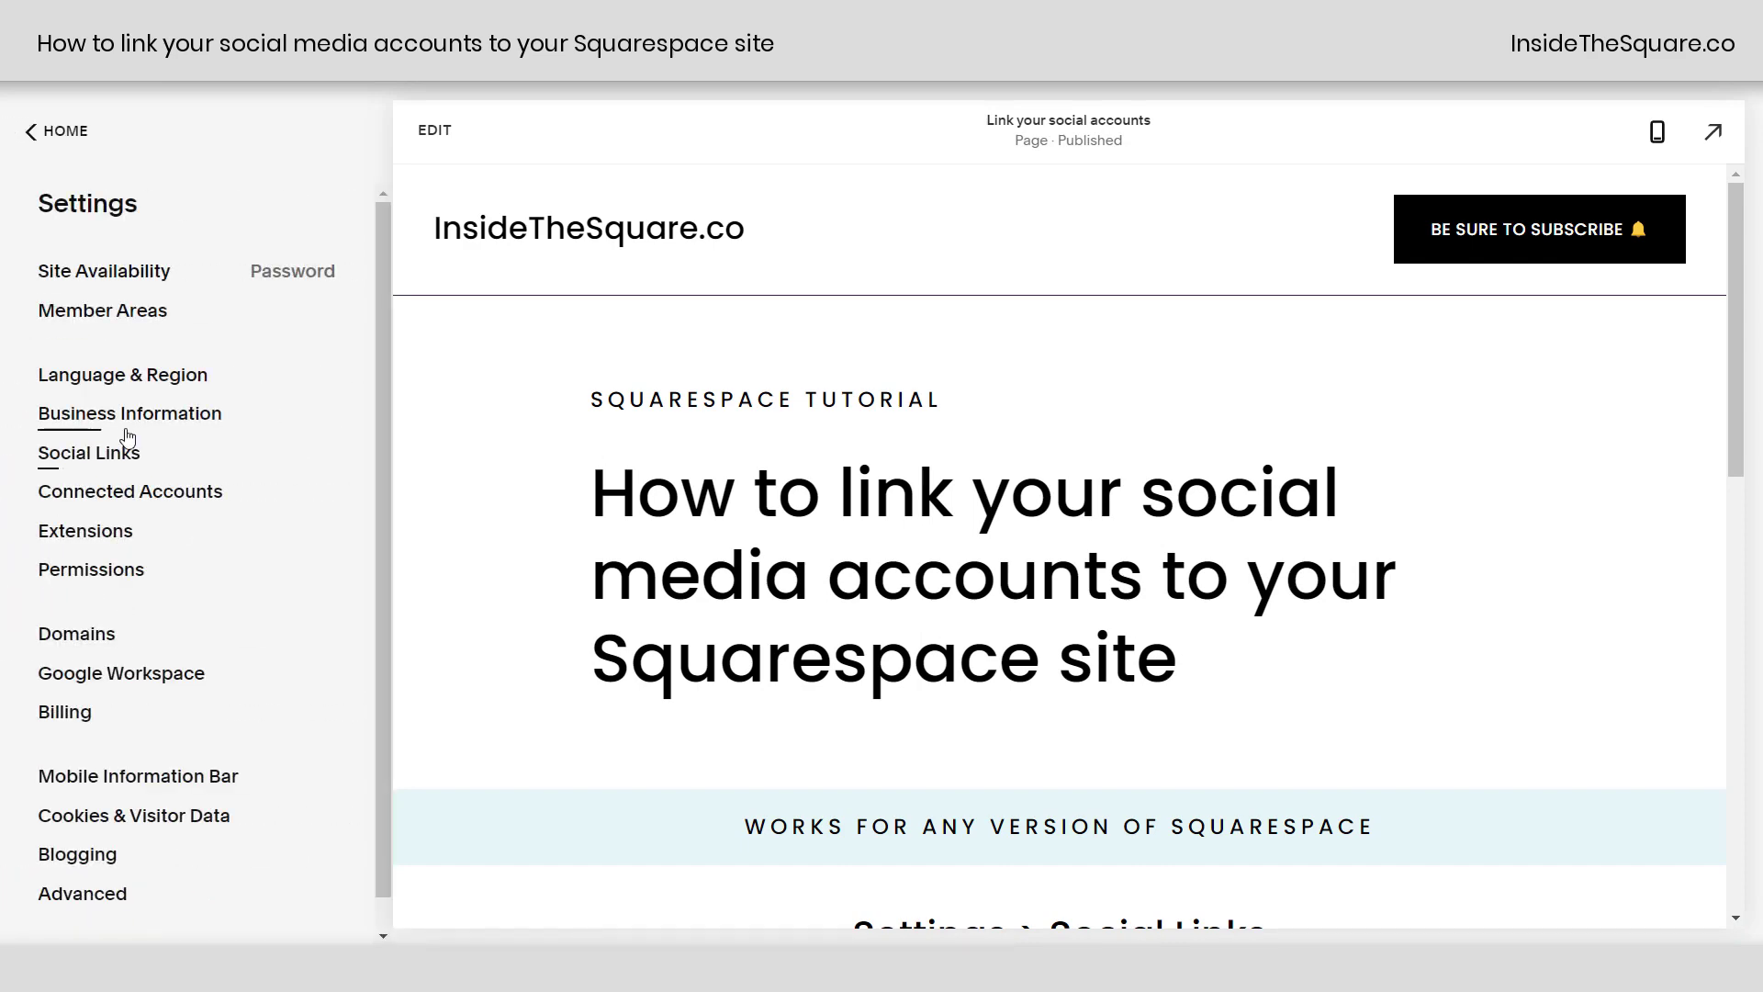
pyautogui.click(91, 452)
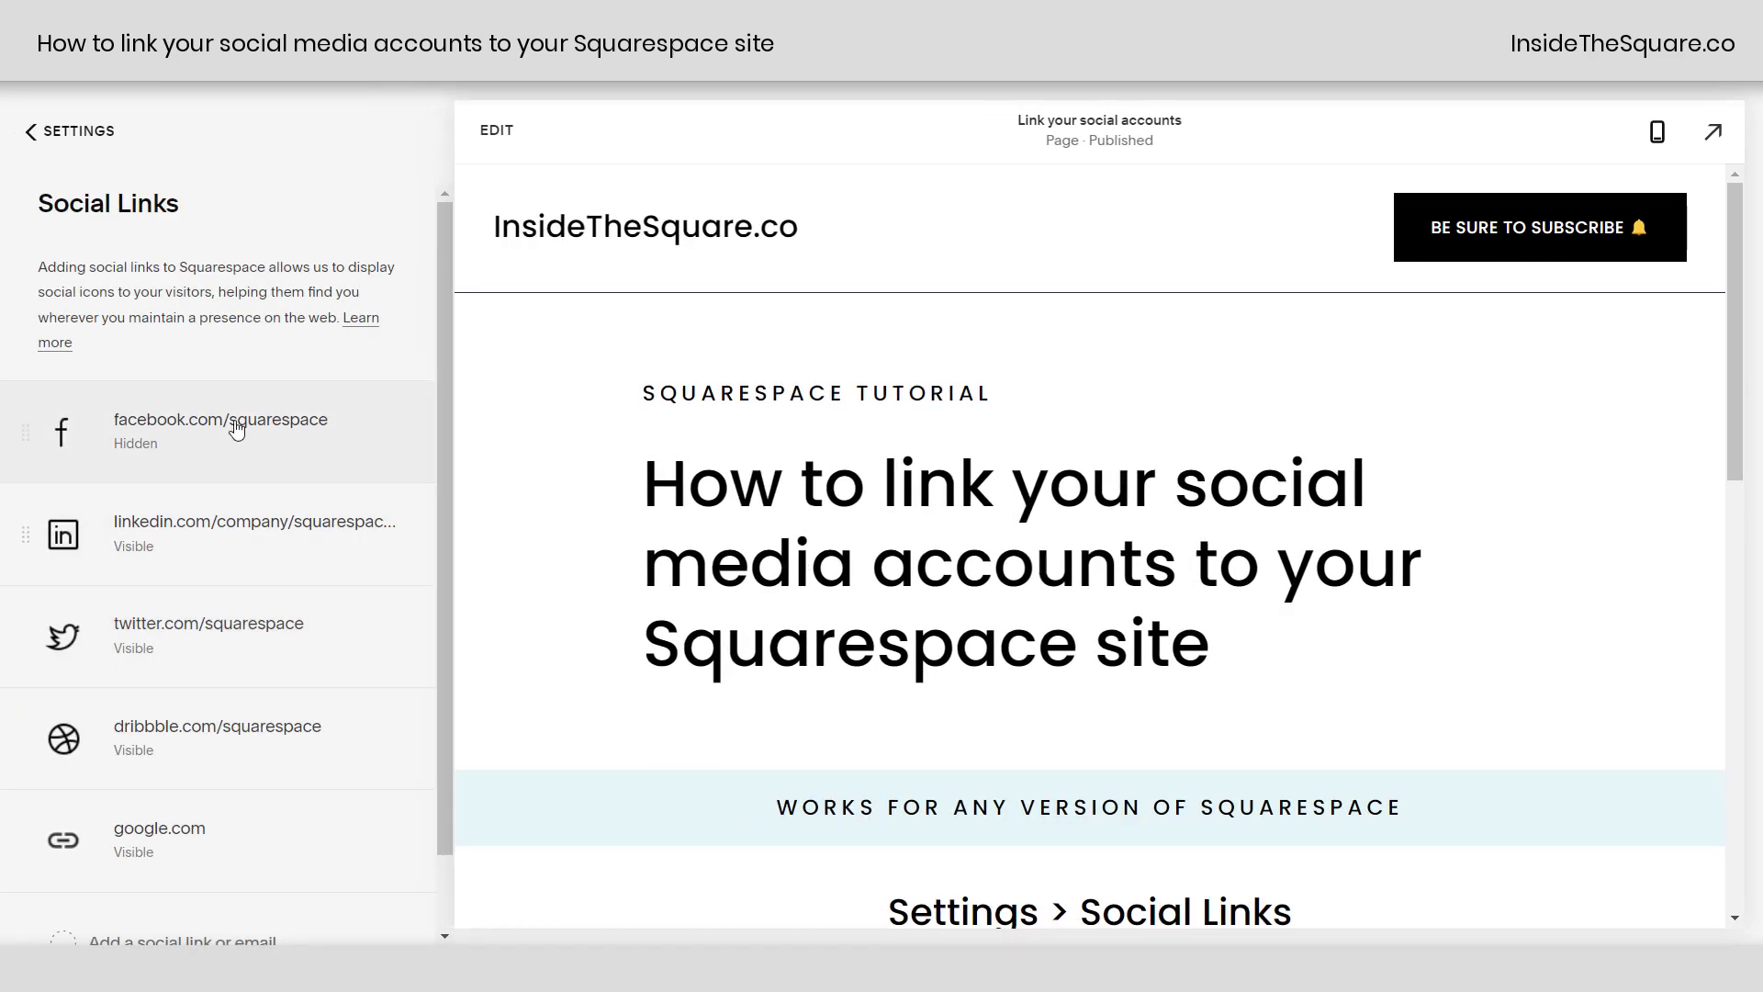
pyautogui.click(256, 438)
pyautogui.moveTo(973, 449); pyautogui.dragTo(864, 455)
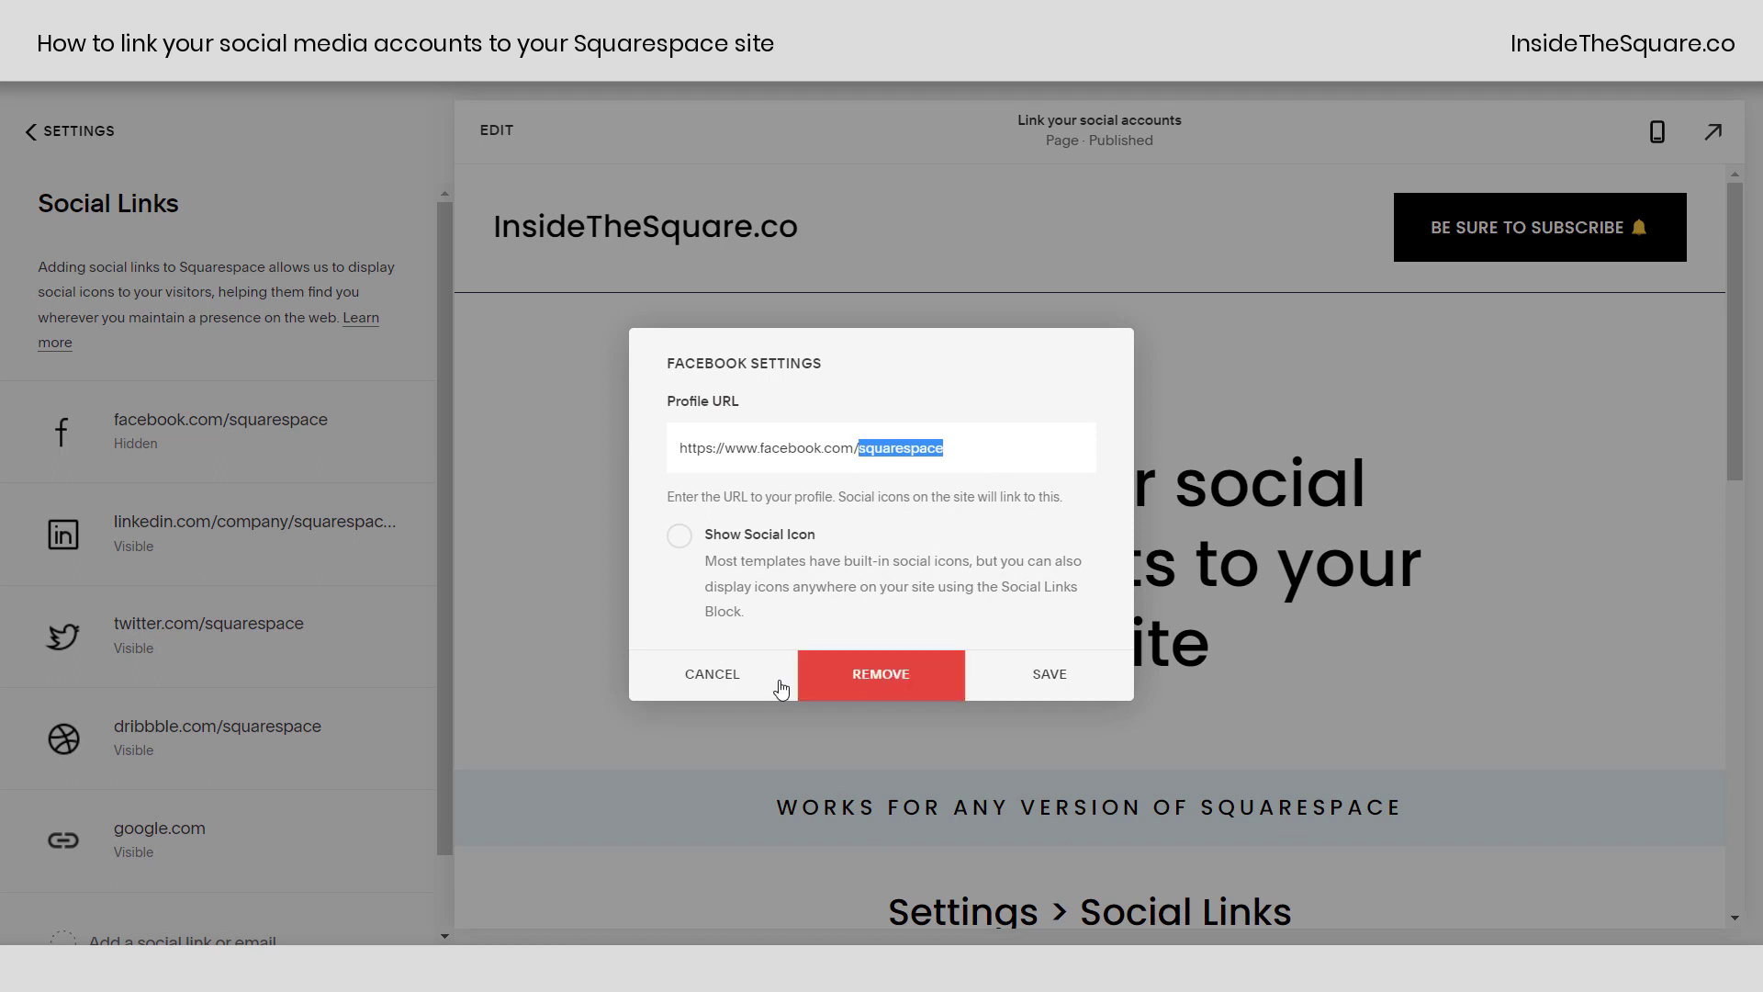
pyautogui.click(739, 691)
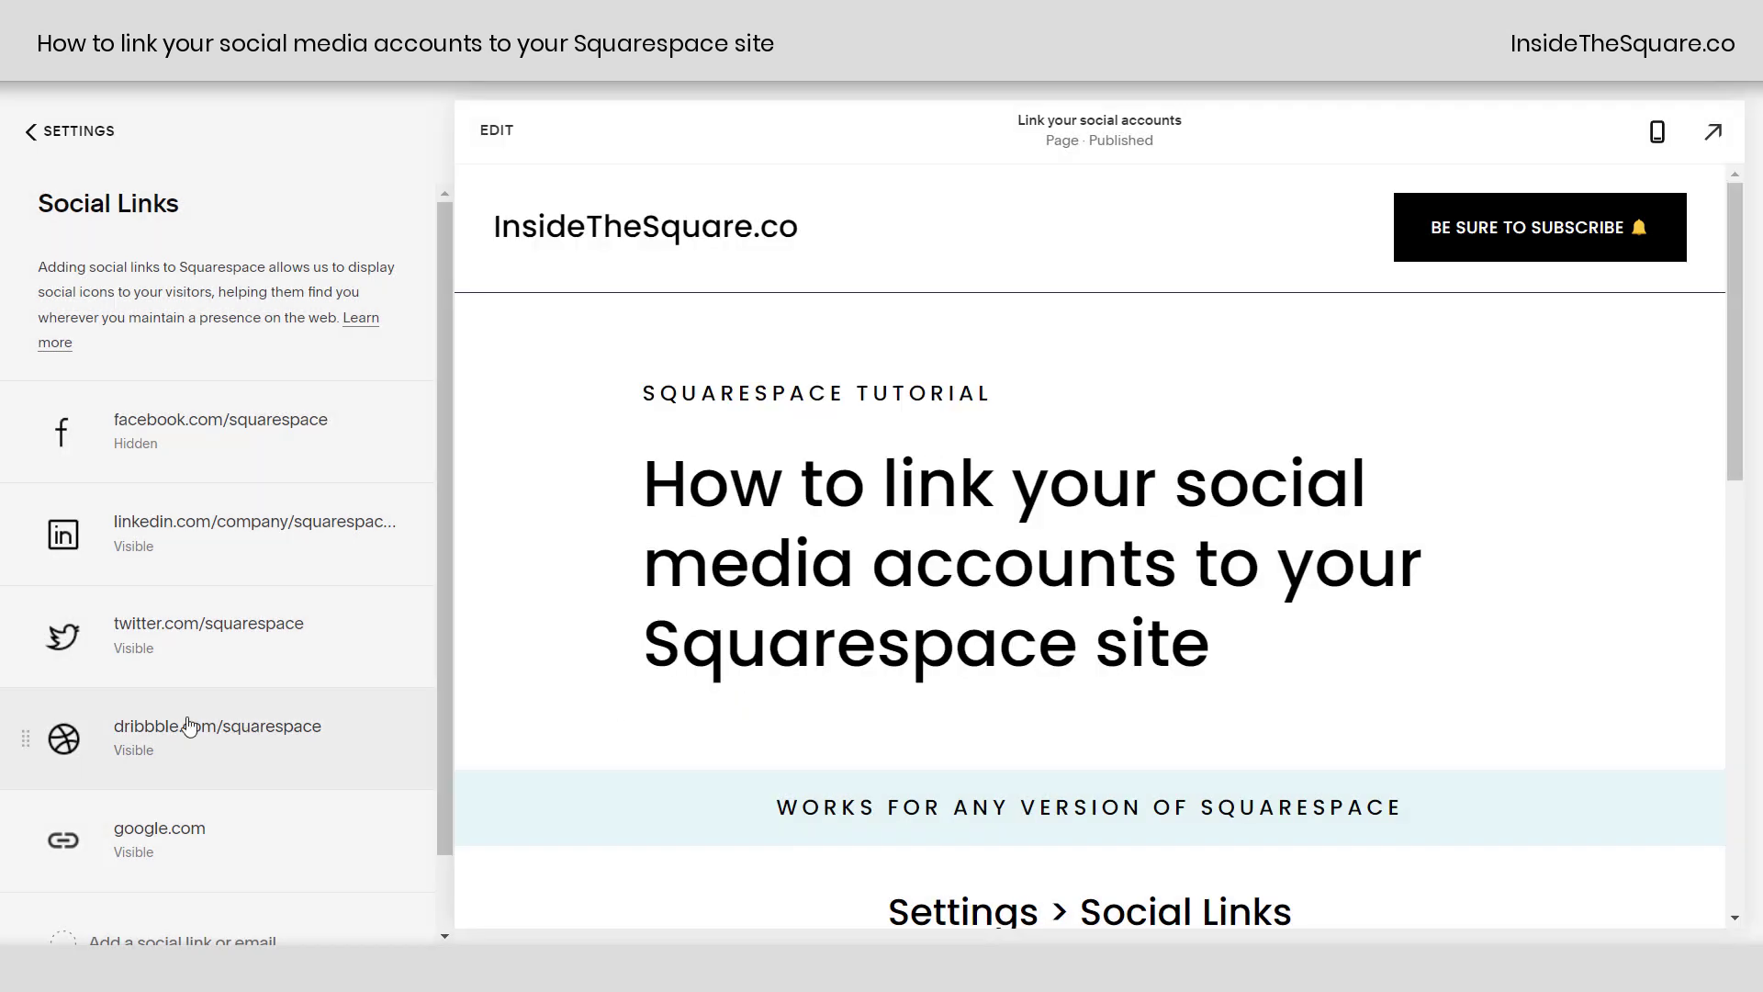
# - Drag google.com and LinkedIn up under Facebook, ahead of Twitter and Dribbble
pyautogui.scroll(-1, 37, 776)
pyautogui.click(135, 859)
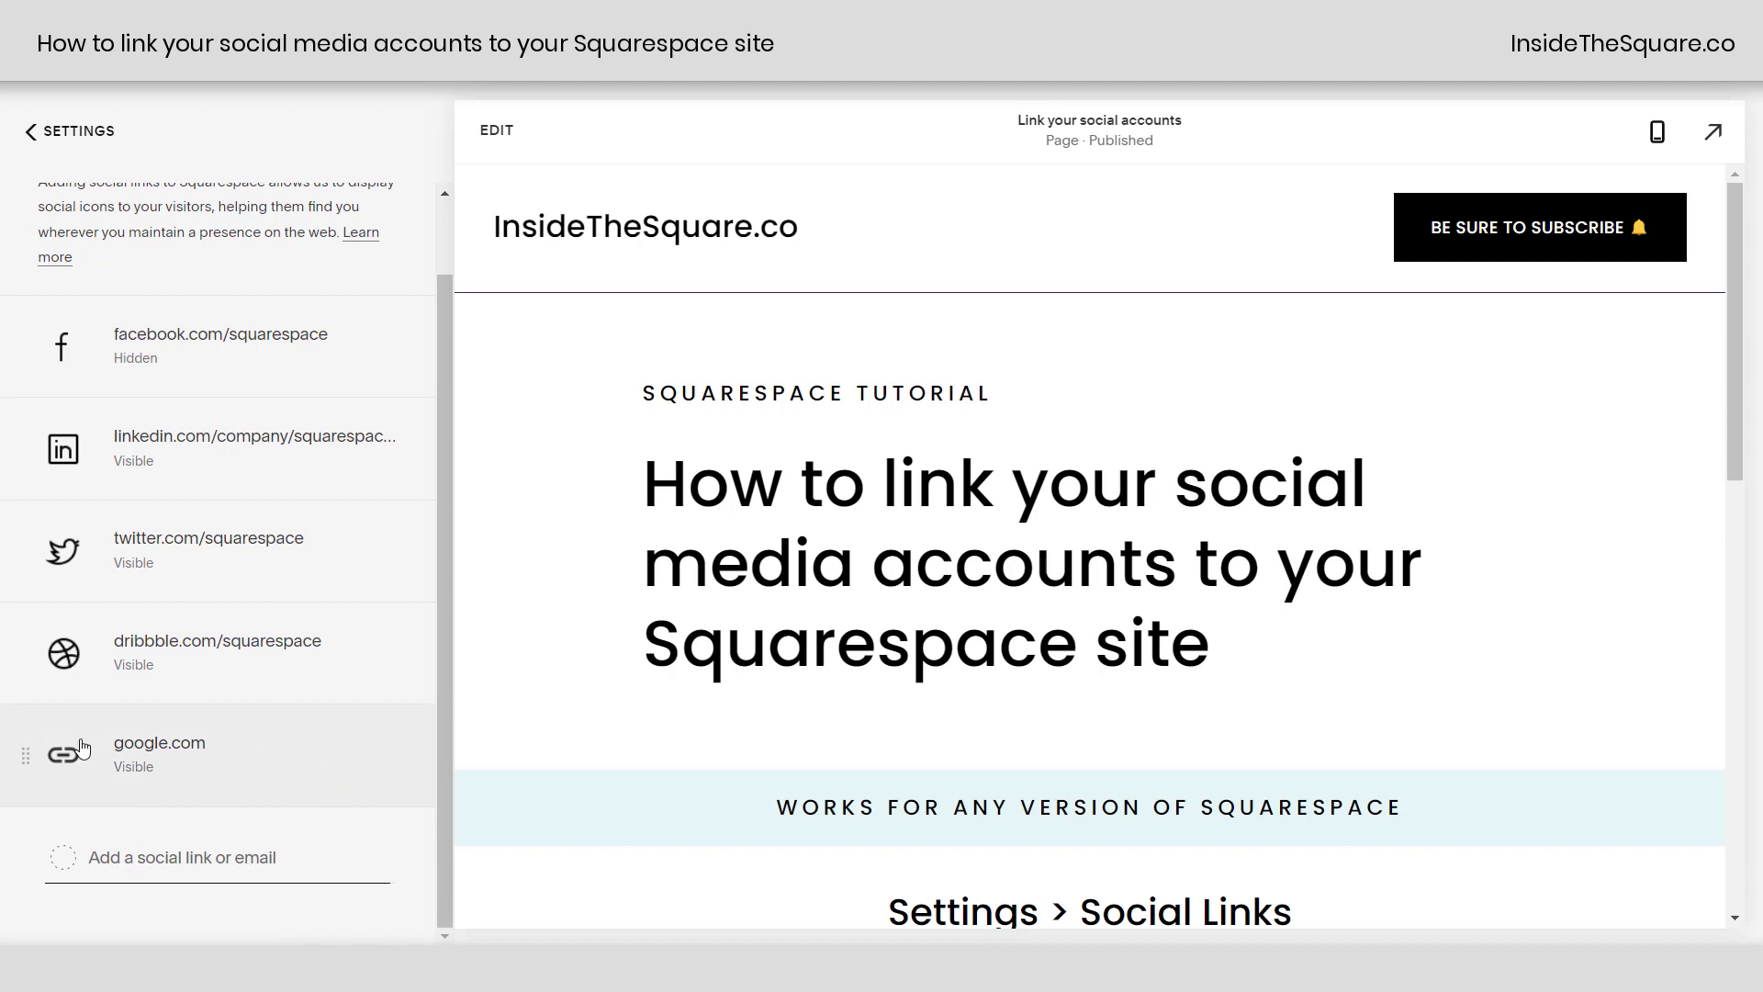
pyautogui.moveTo(24, 764); pyautogui.dragTo(53, 435)
pyautogui.moveTo(14, 551); pyautogui.dragTo(28, 436)
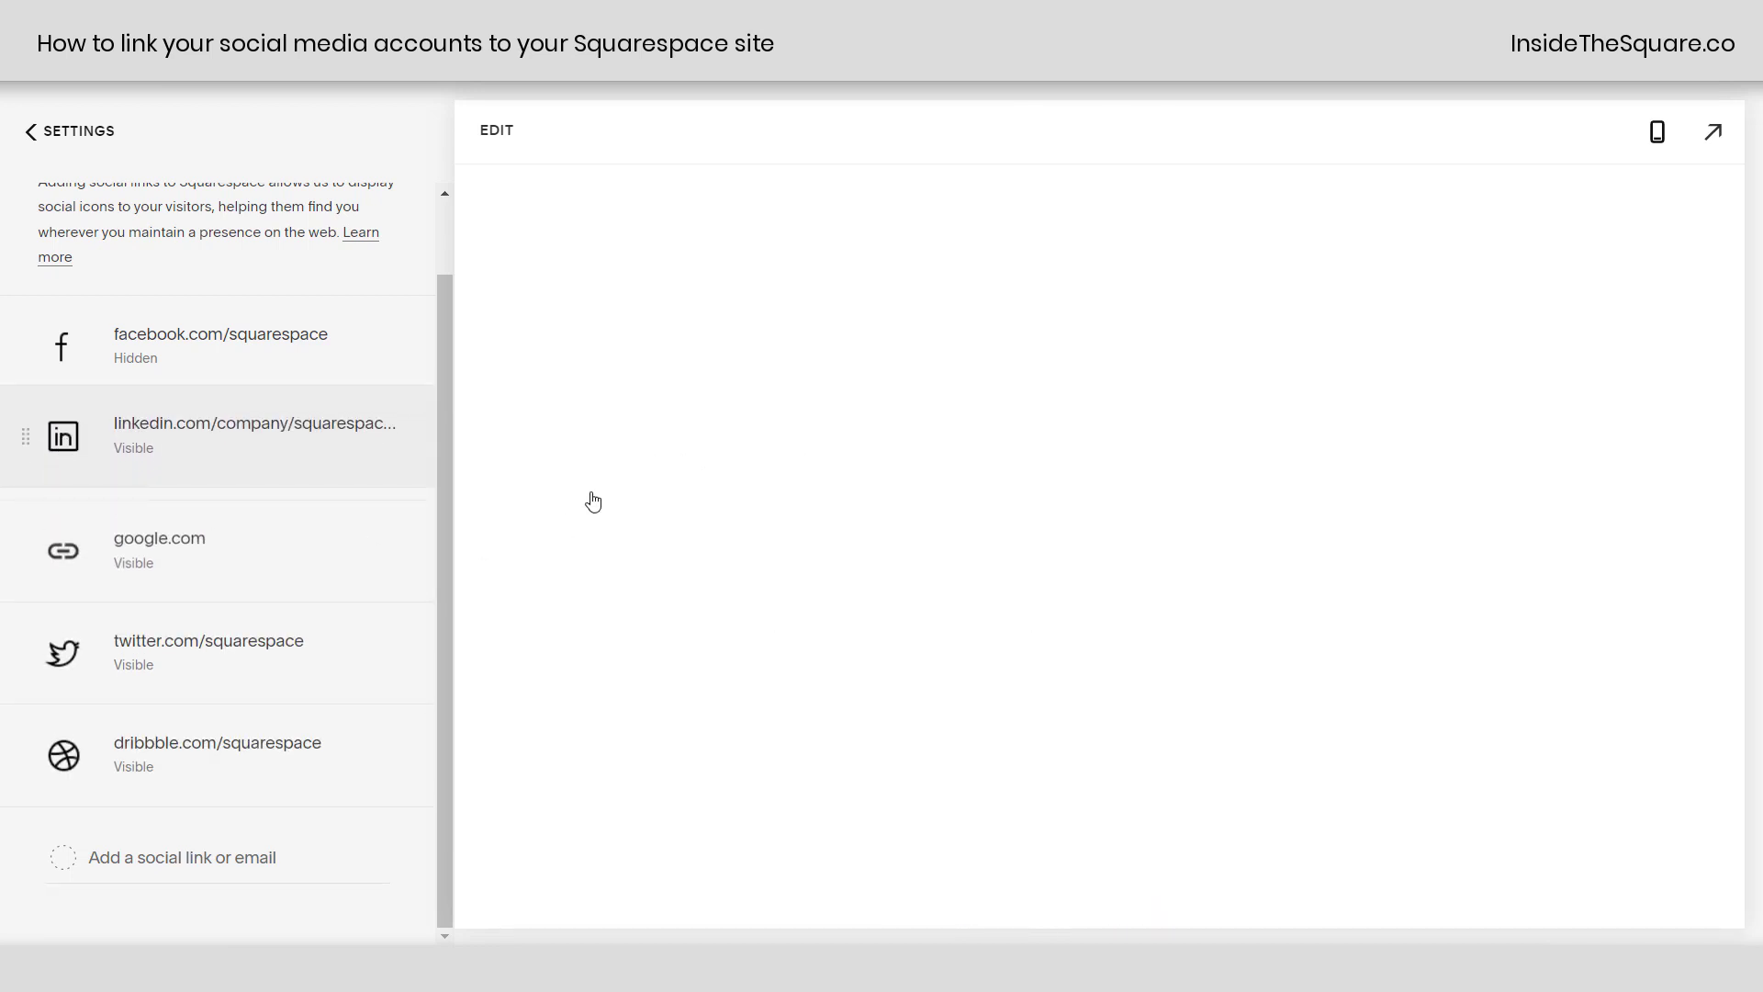
# - Insert a Social Links block below the page heading via a 'social' block search
pyautogui.click(497, 129)
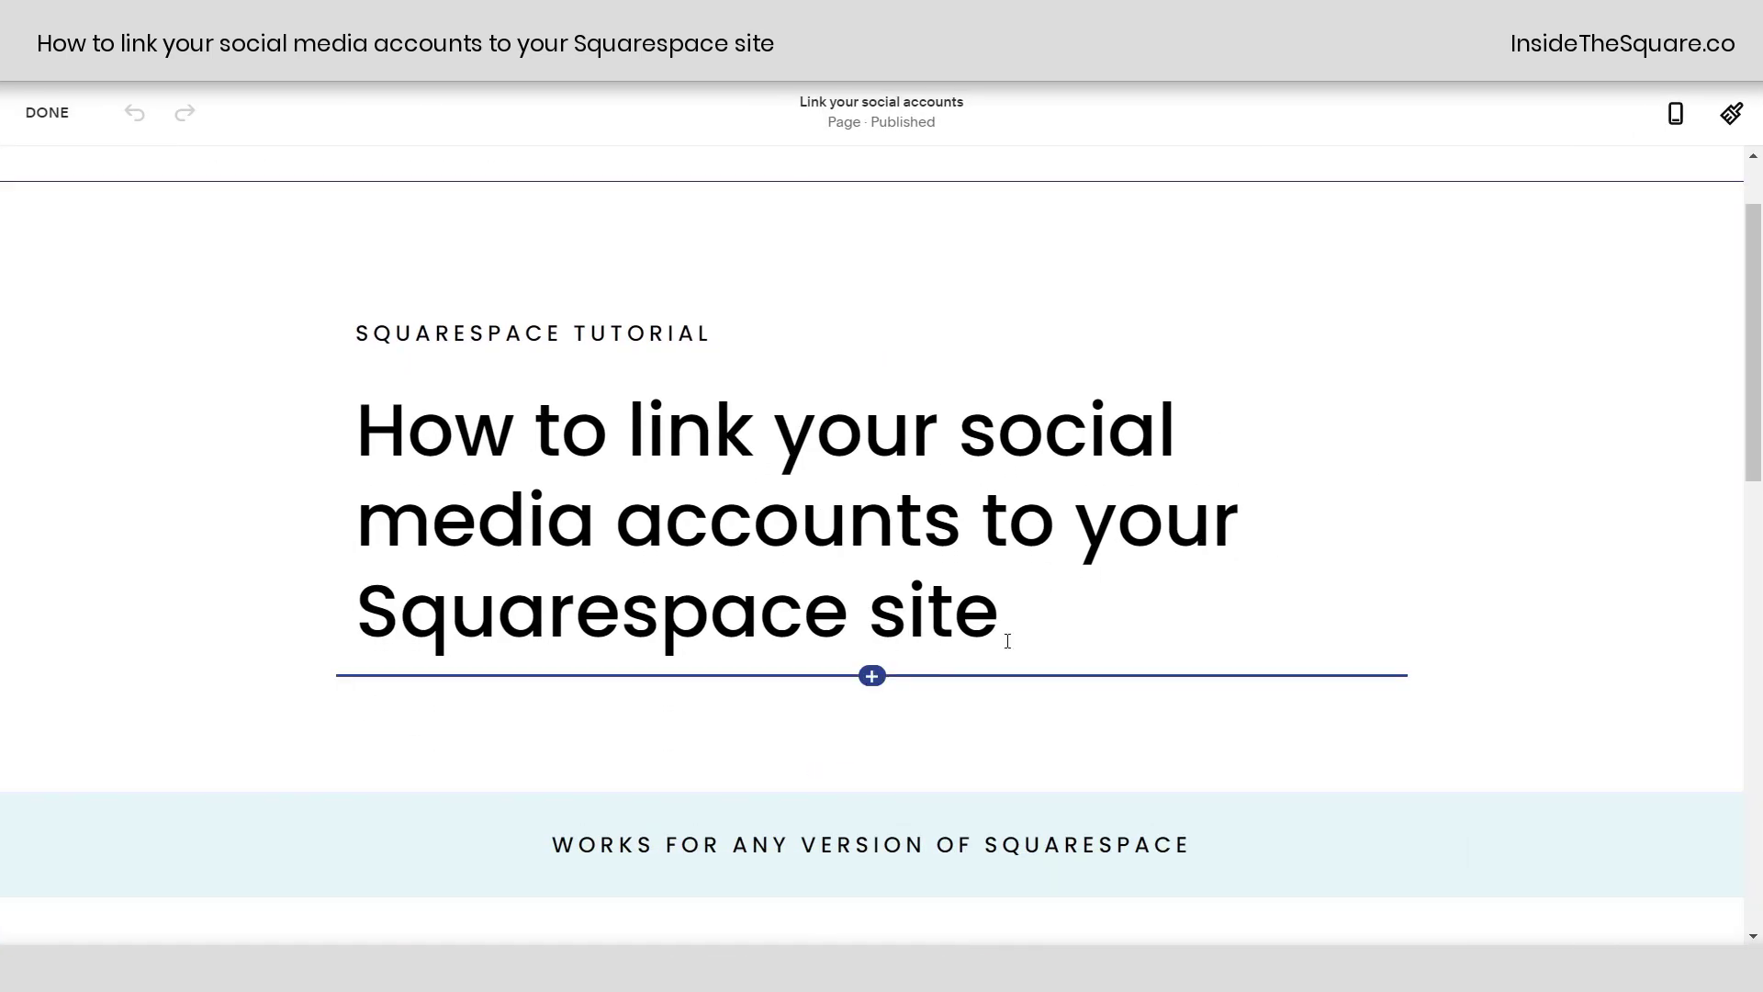
pyautogui.click(872, 676)
pyautogui.click(1419, 696)
pyautogui.write('social')
pyautogui.click(1368, 778)
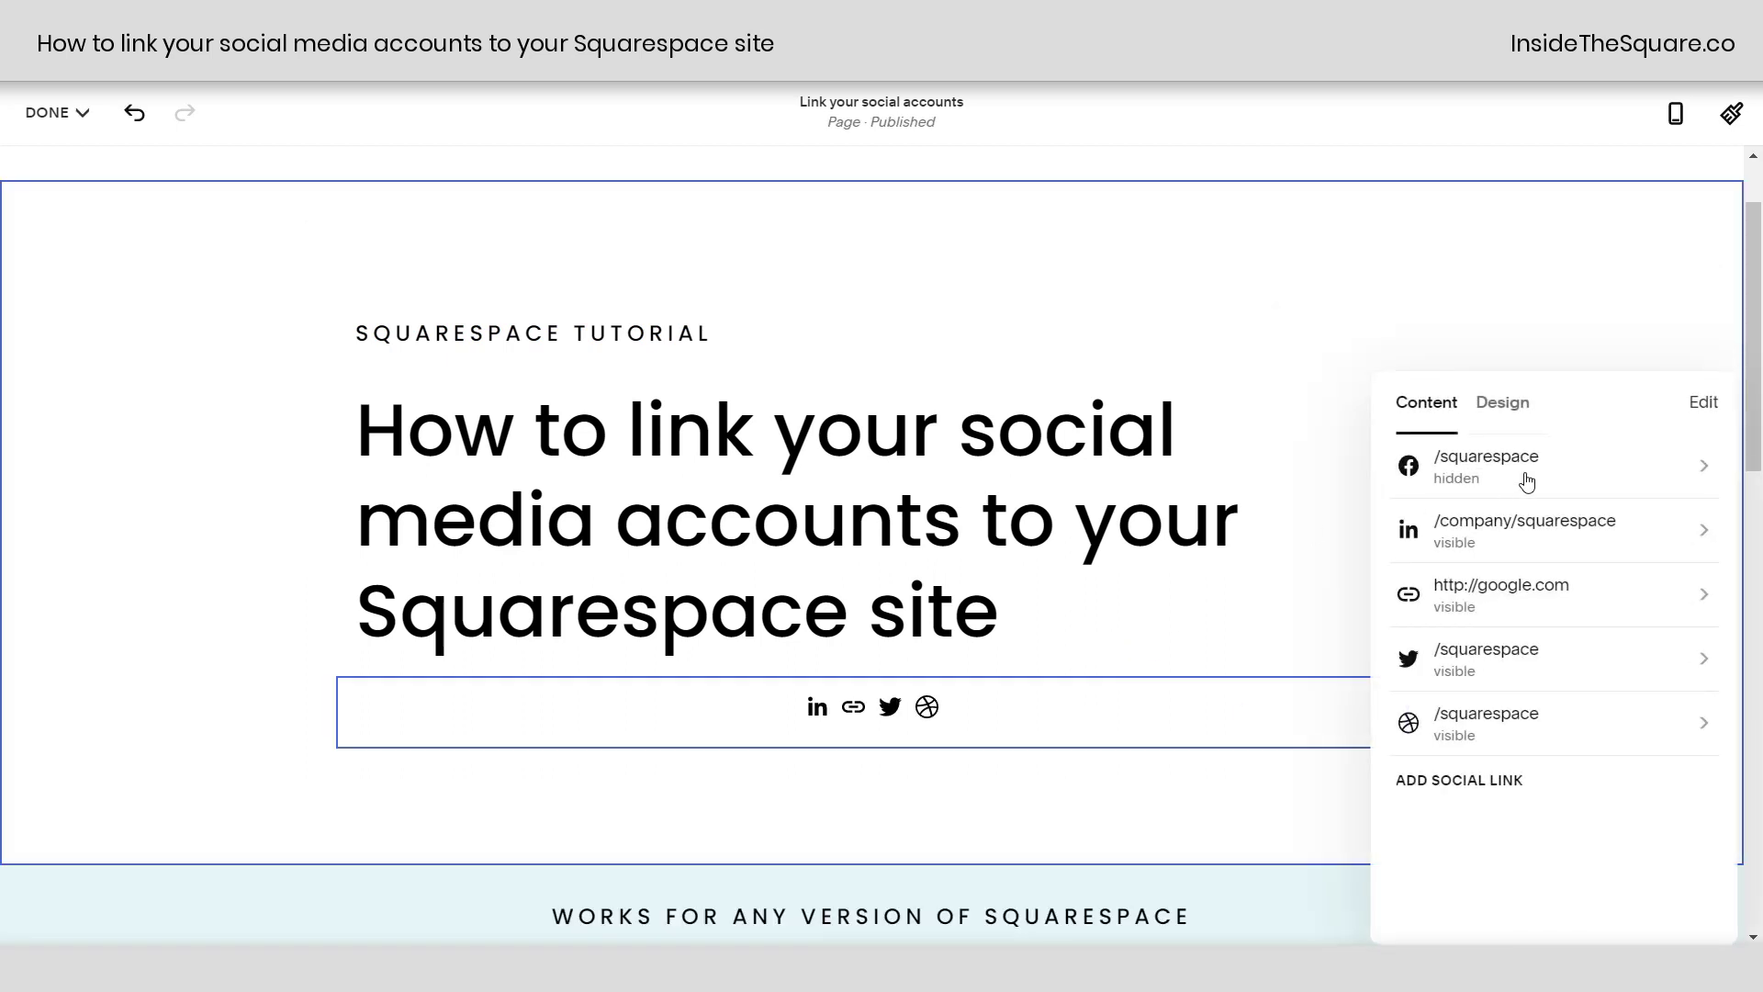
# - Turn Display Social Icon back on for Facebook, then check the block's Design options
pyautogui.click(1527, 482)
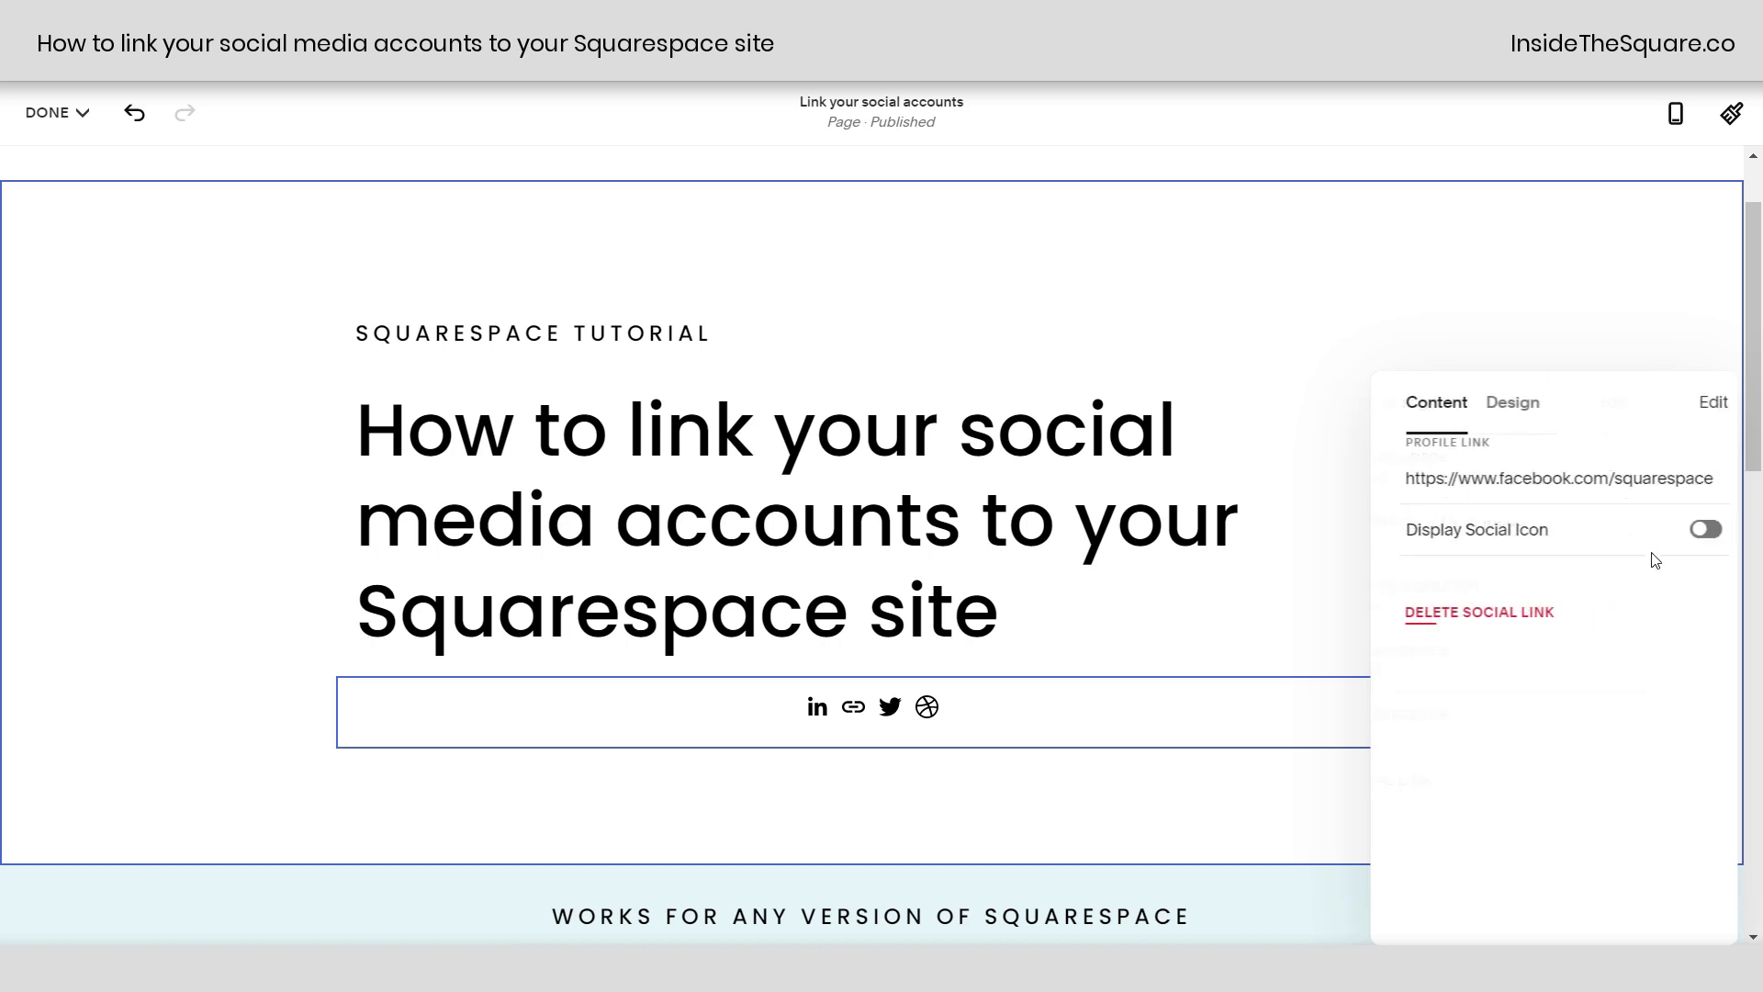
pyautogui.click(1697, 530)
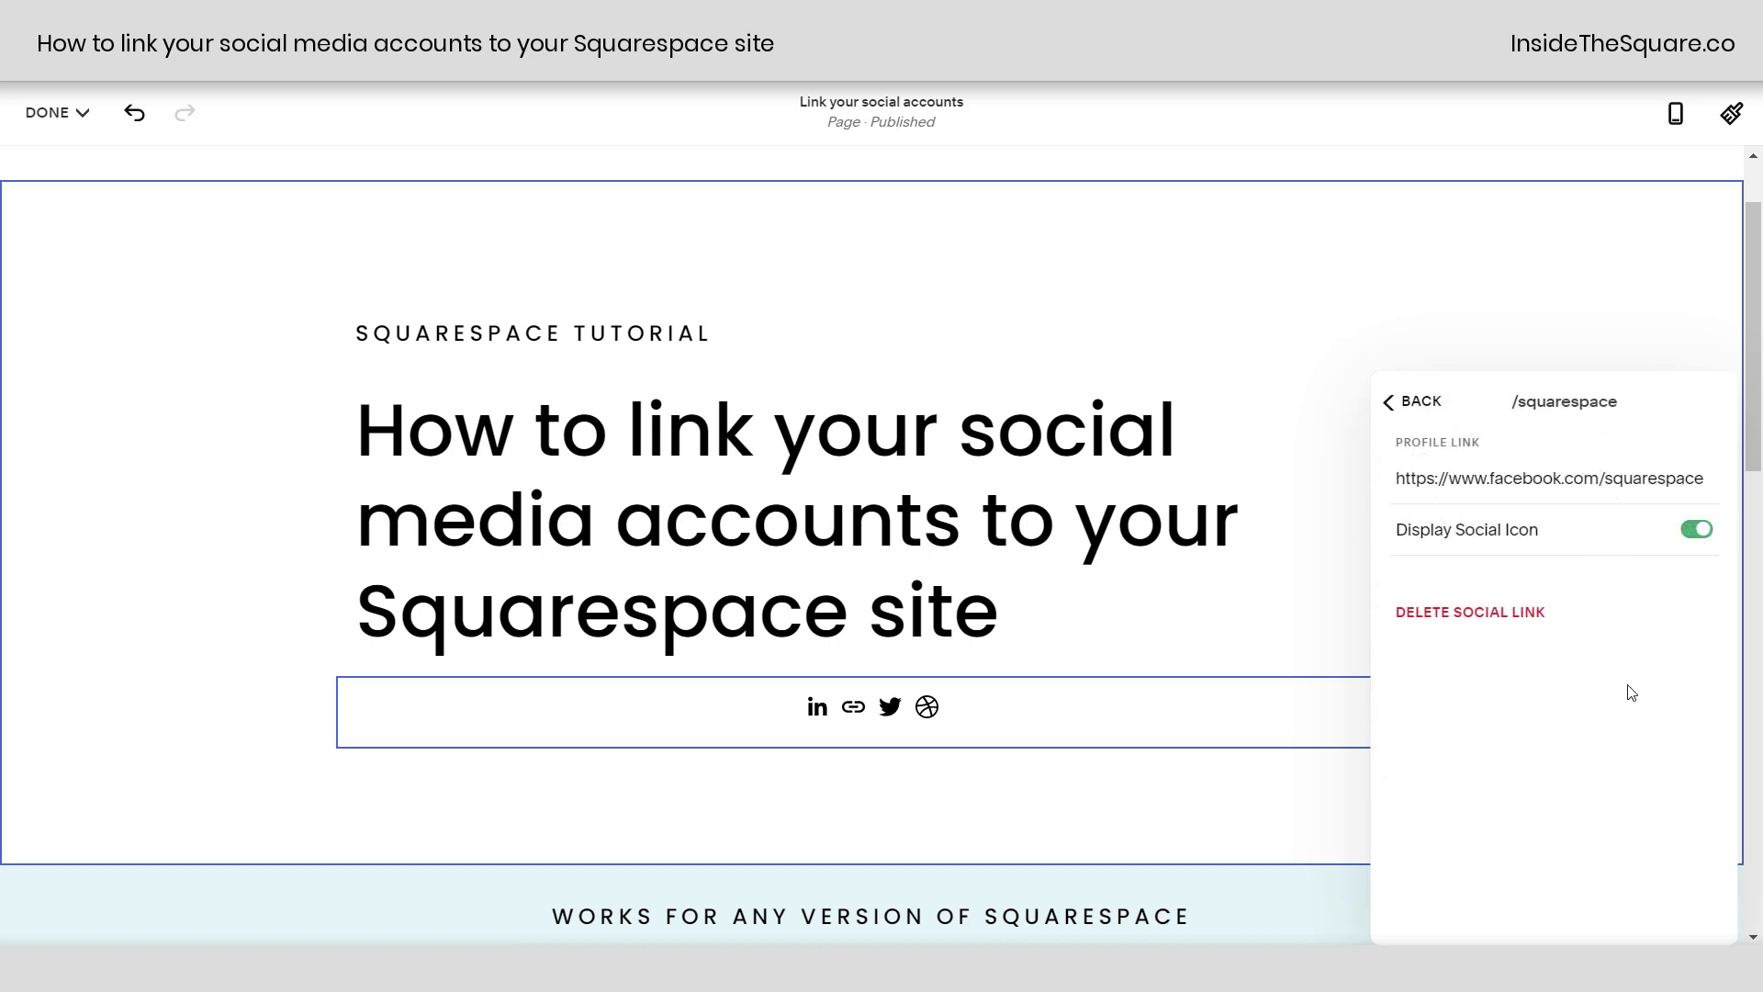
pyautogui.click(1407, 402)
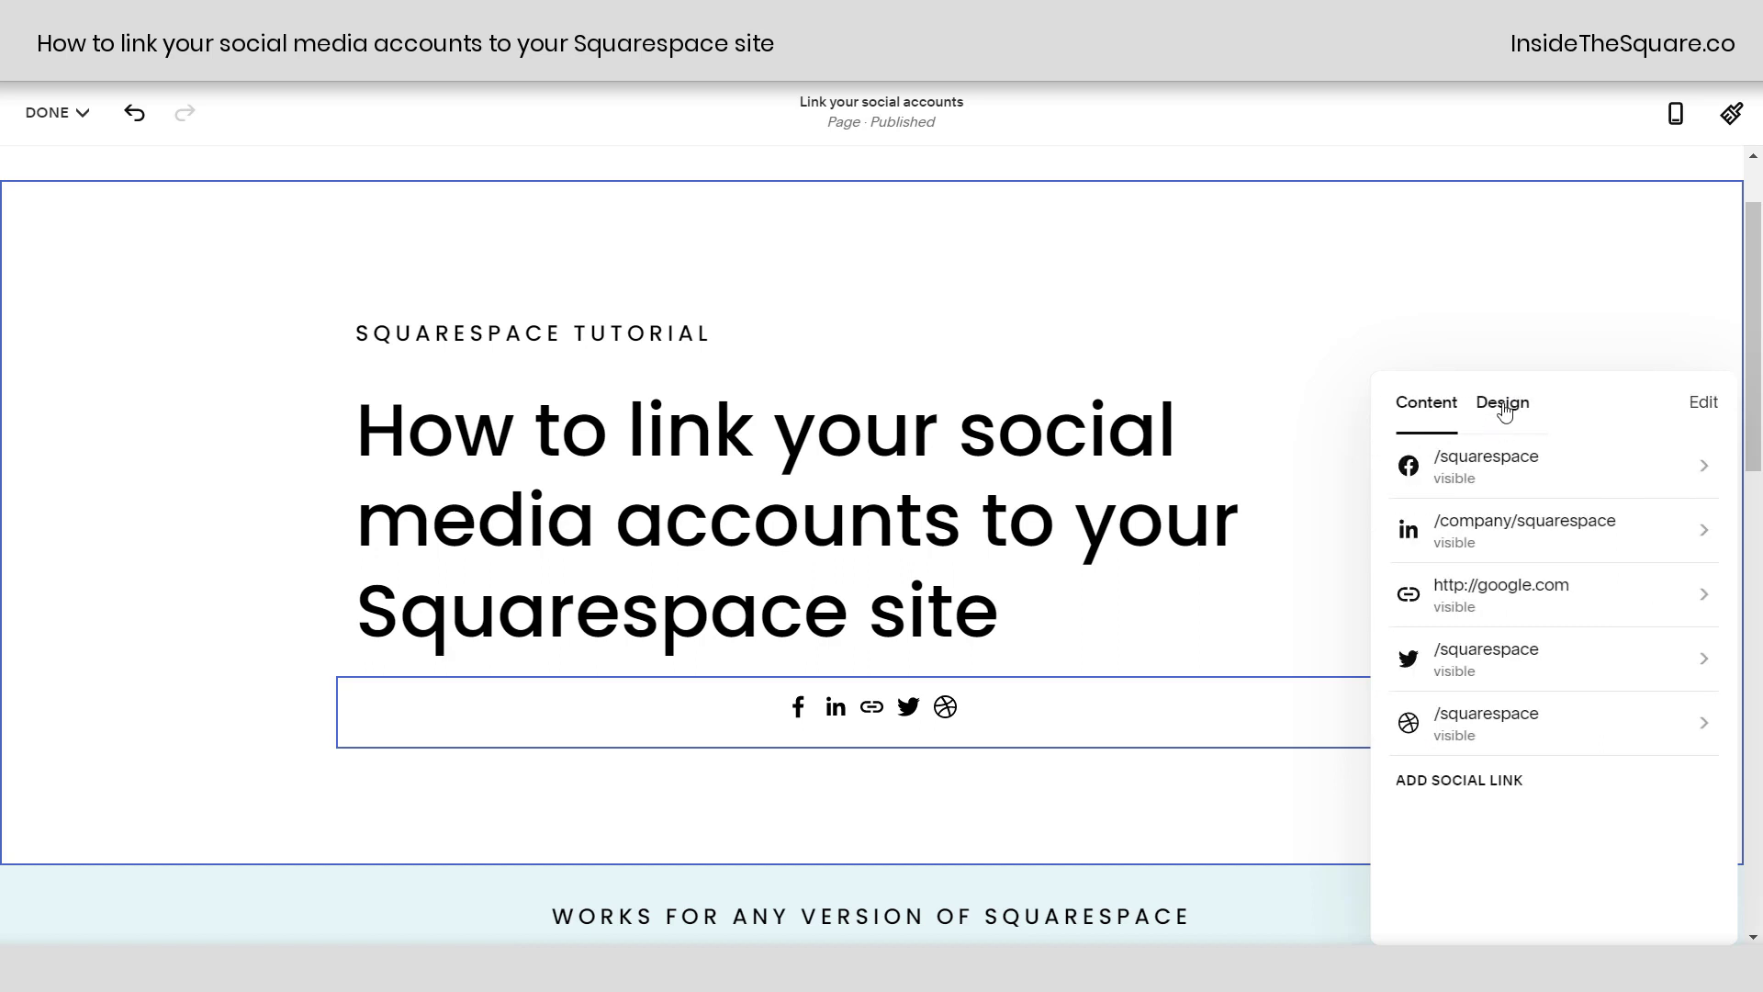
pyautogui.click(1504, 412)
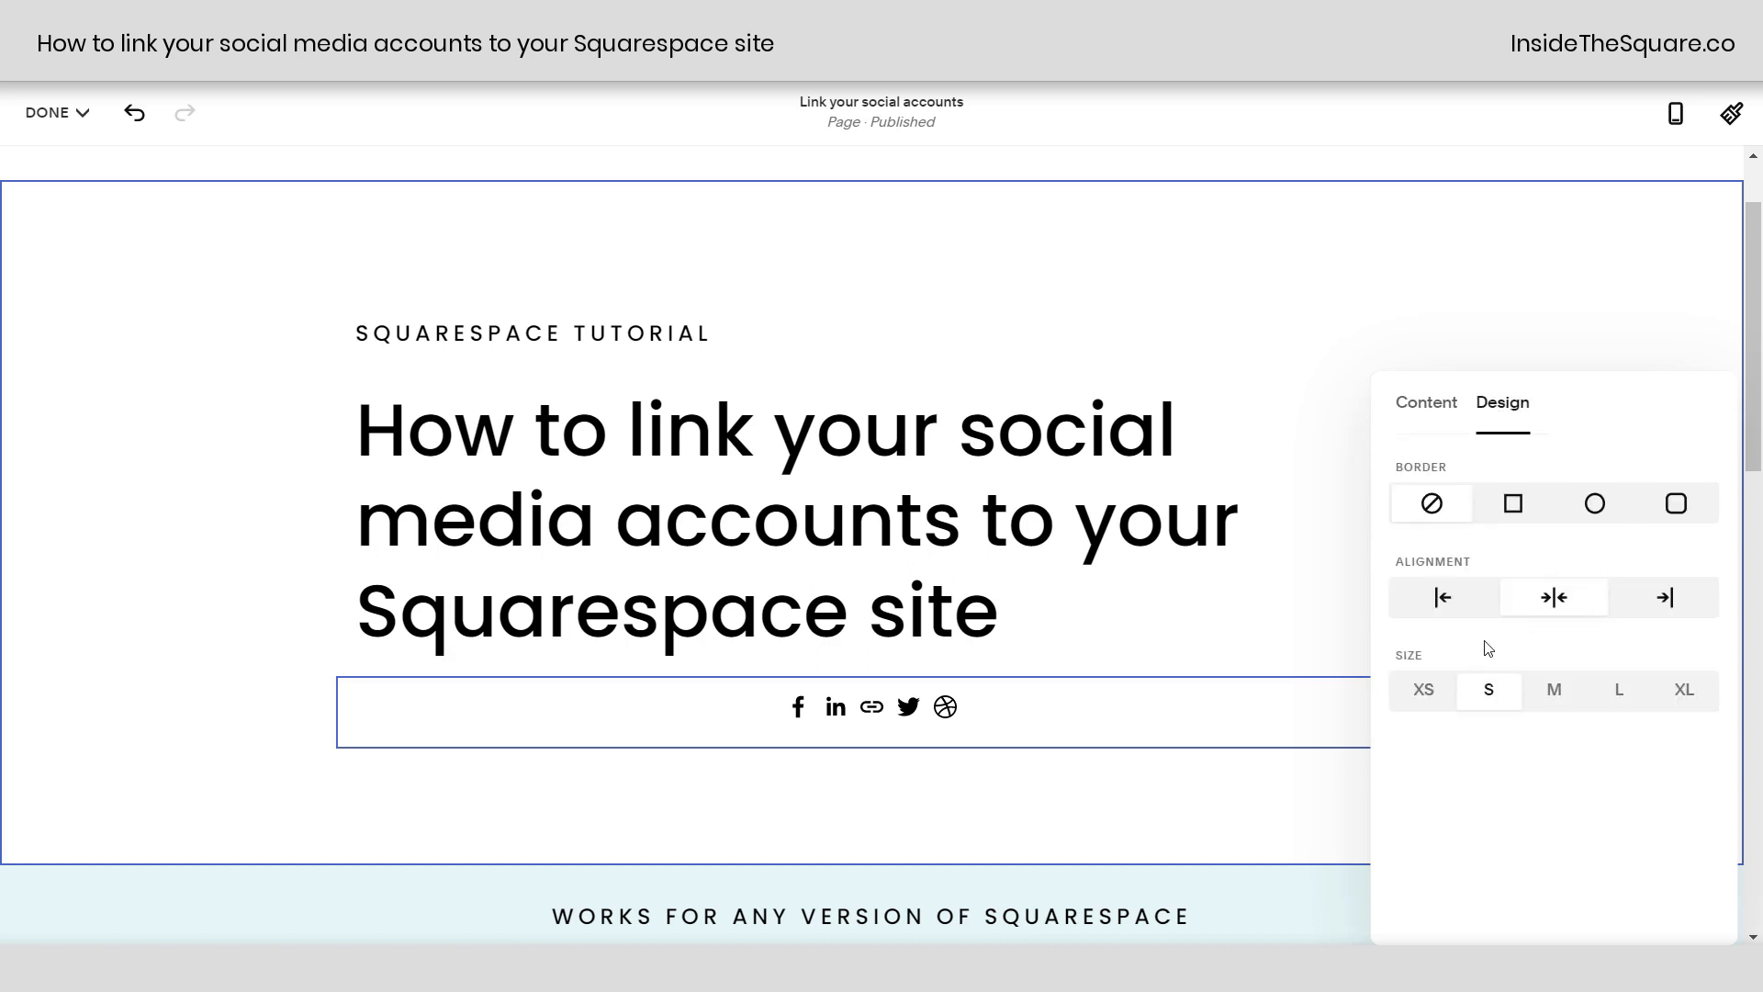
pyautogui.click(1243, 304)
pyautogui.scroll(2, 1194, 408)
# - Enable header social icons, shrink them from 25px to 21px, and close header editing
pyautogui.moveTo(807, 217)
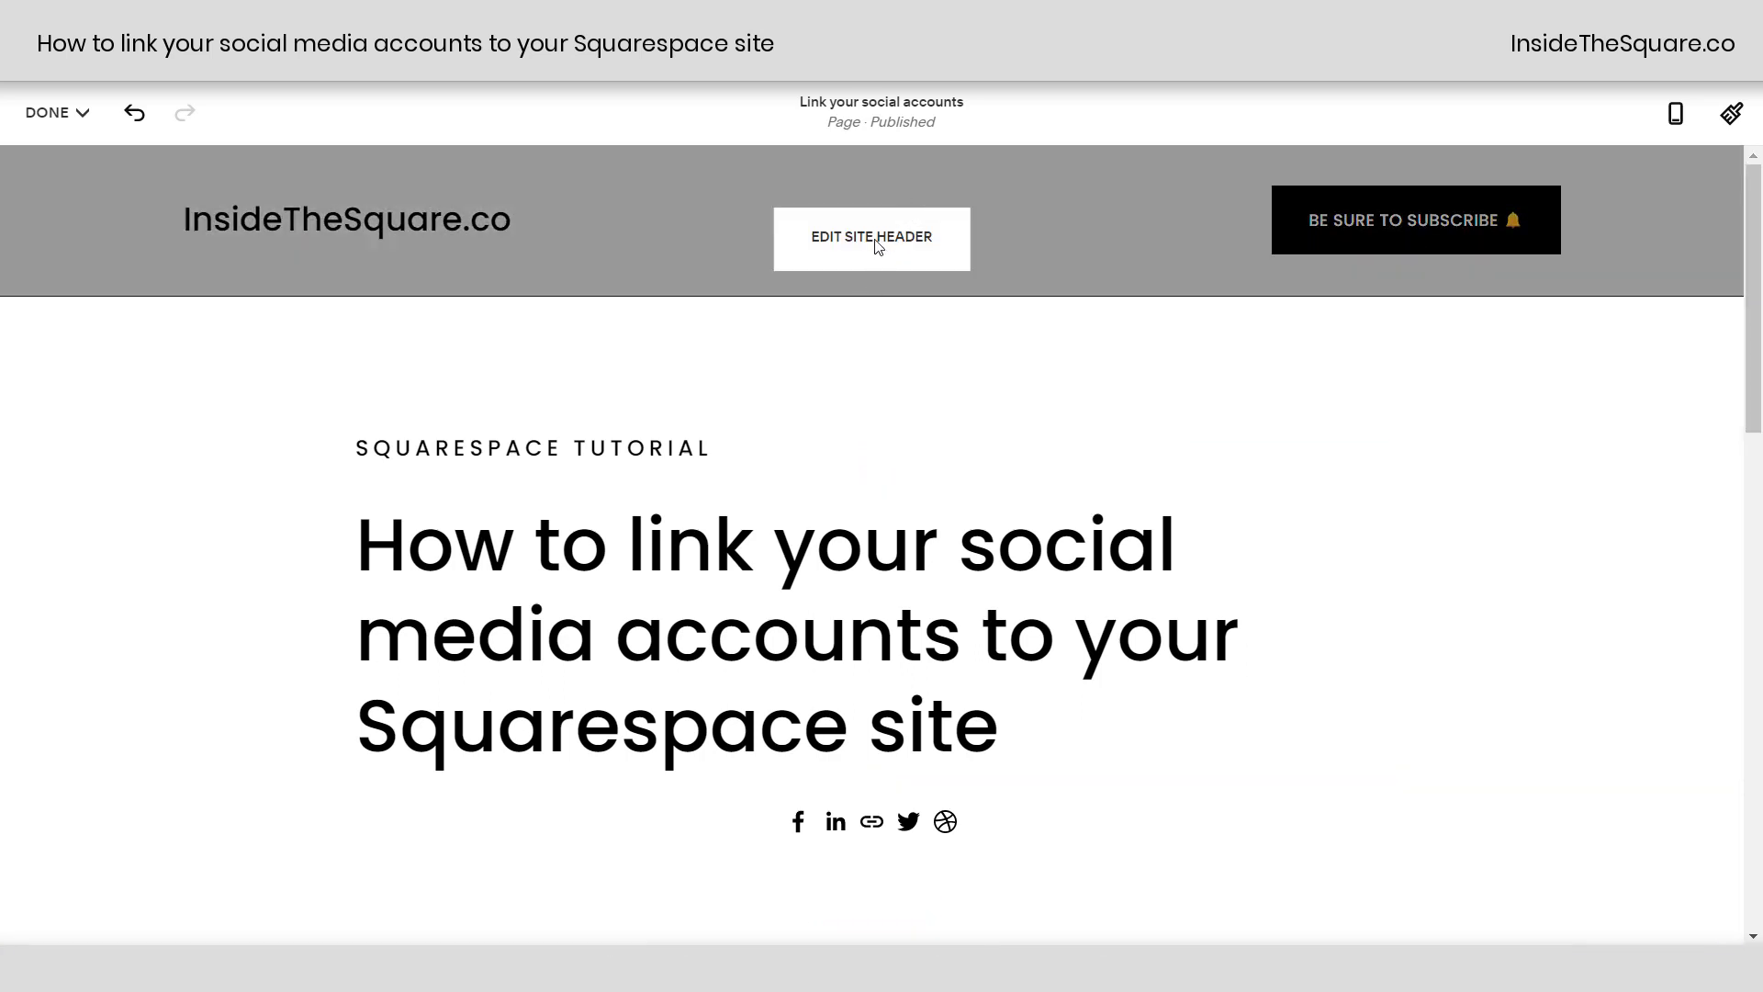
pyautogui.click(877, 241)
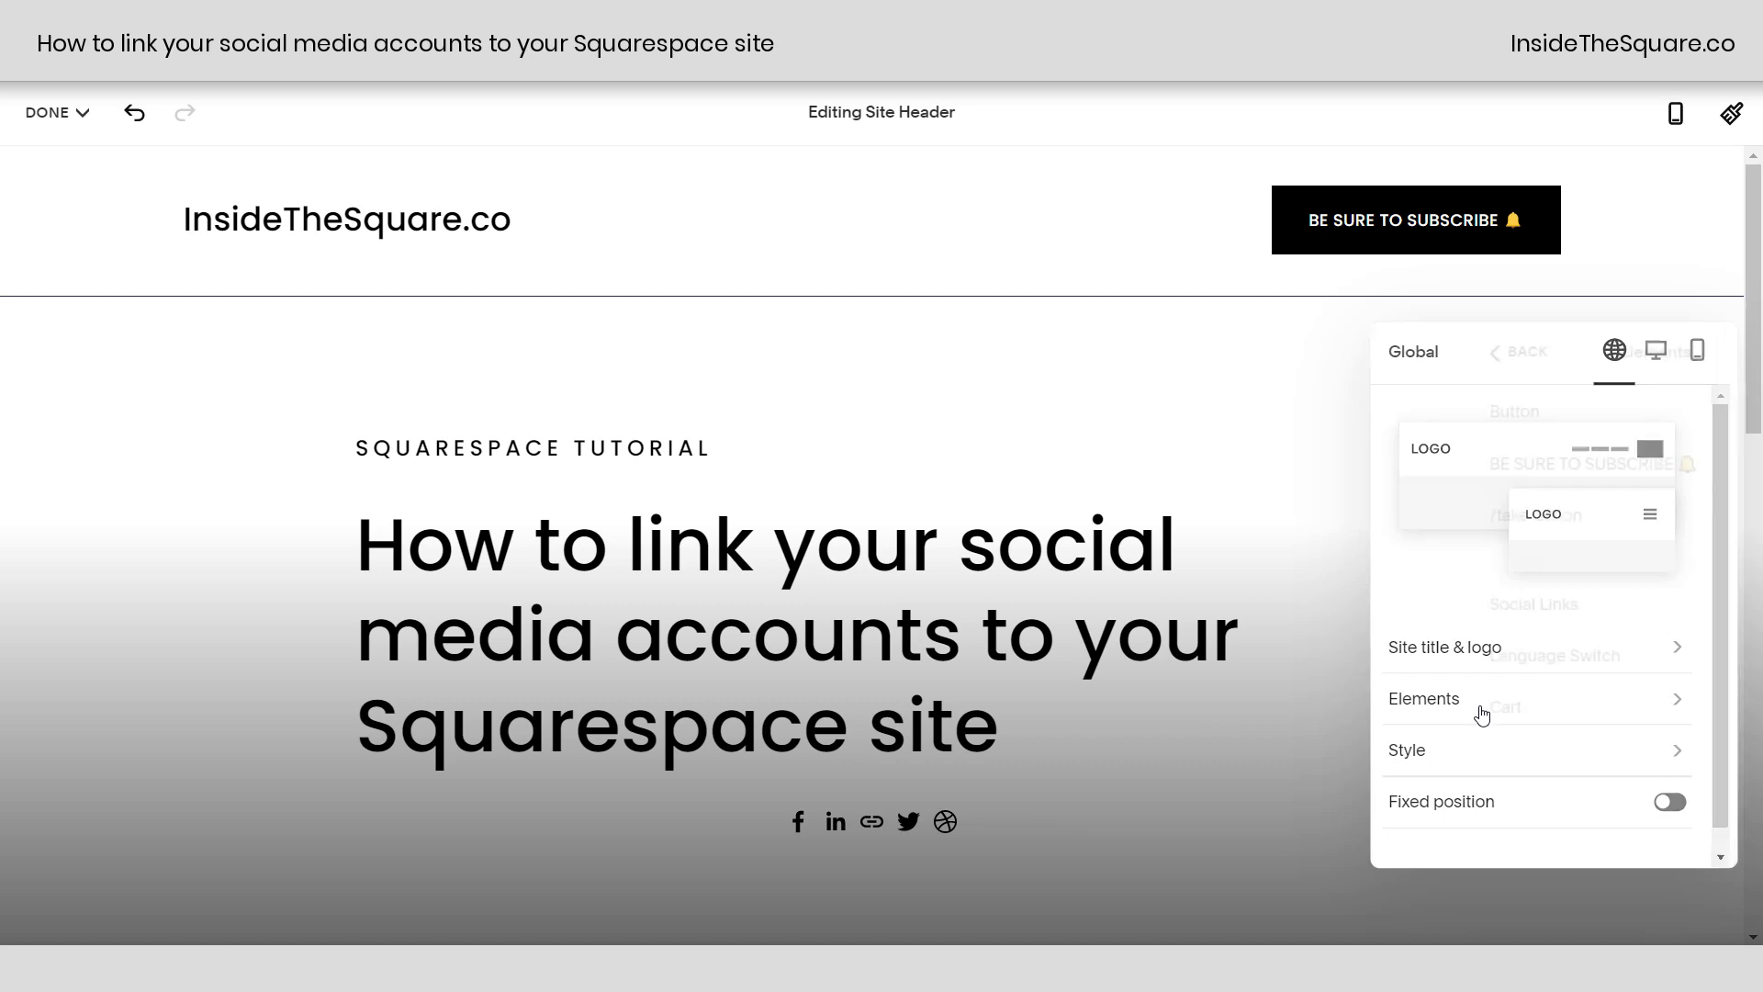
pyautogui.click(1526, 621)
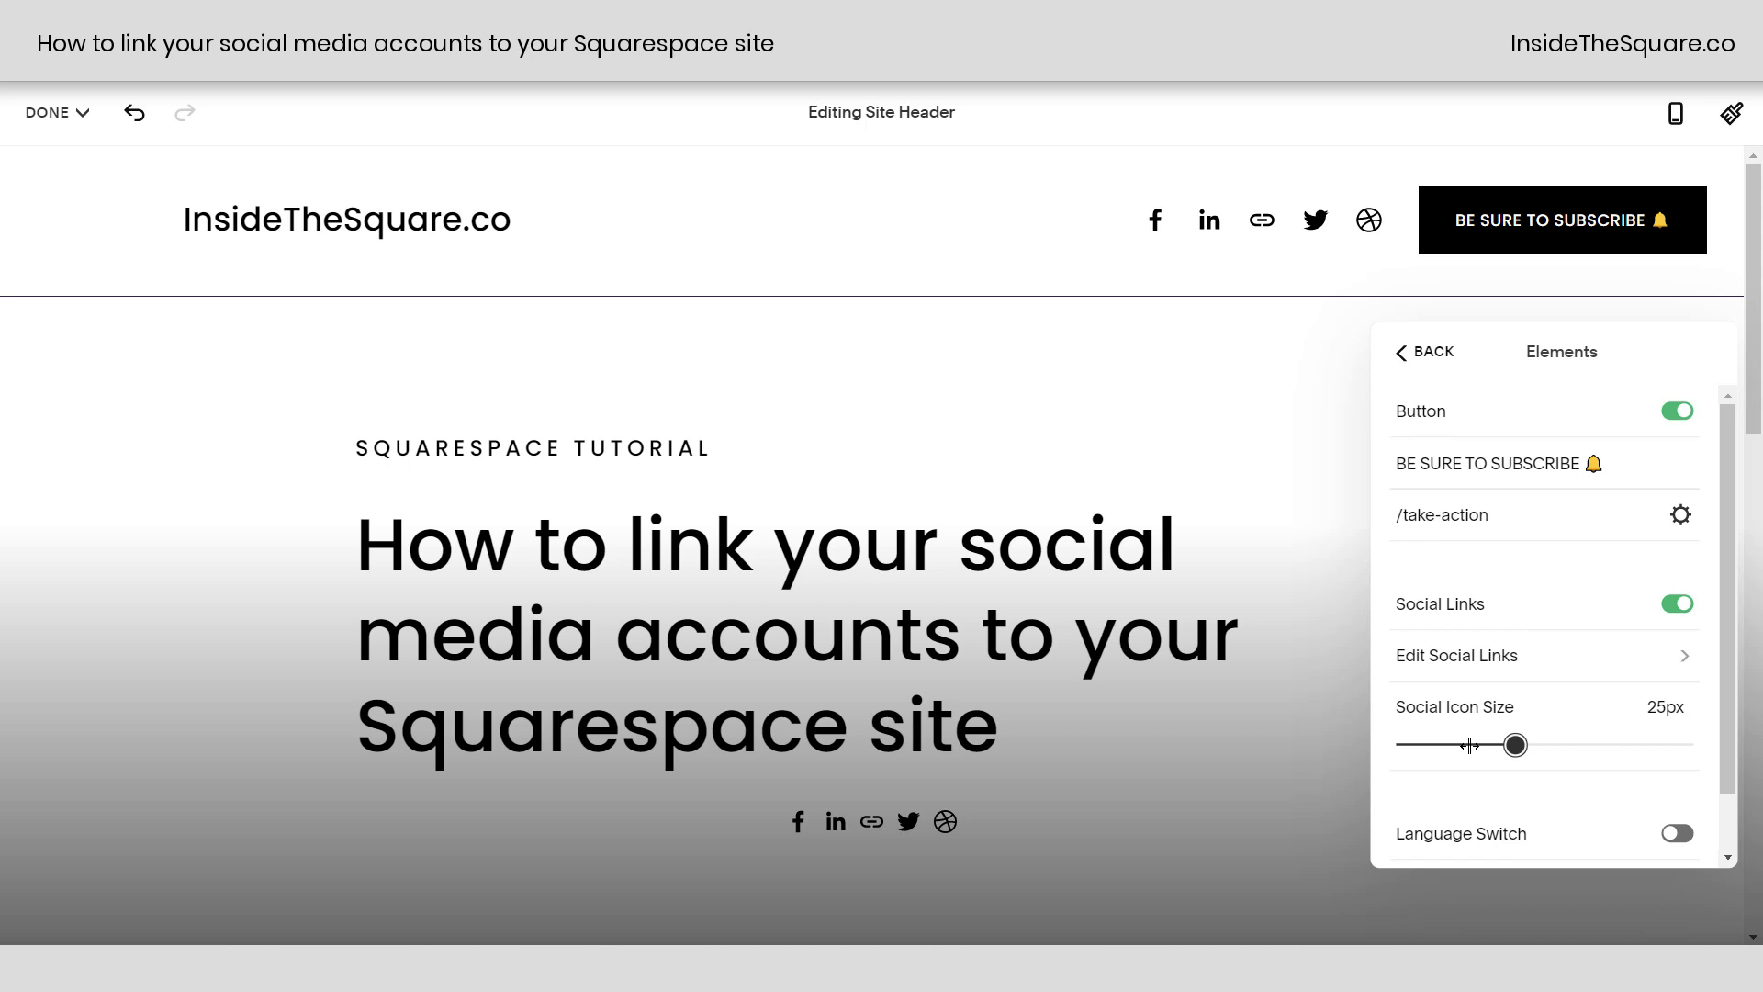
pyautogui.moveTo(1529, 744); pyautogui.dragTo(1464, 744)
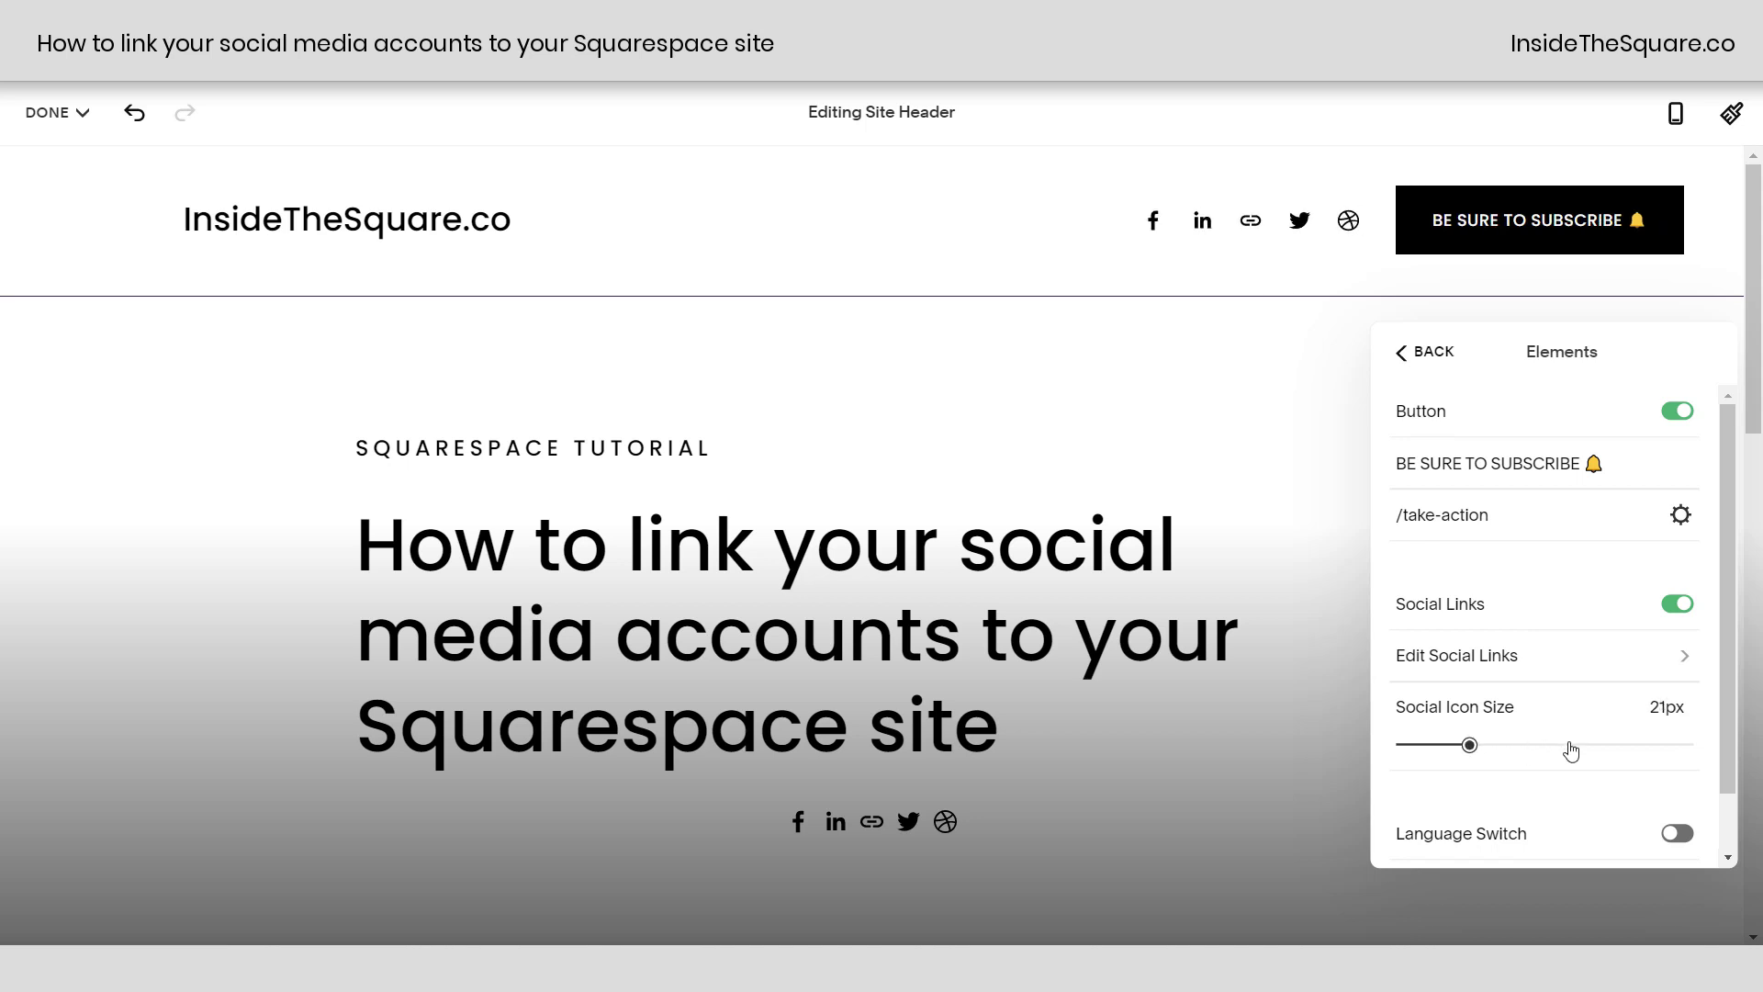
pyautogui.click(1573, 744)
pyautogui.click(55, 115)
pyautogui.moveTo(55, 126)
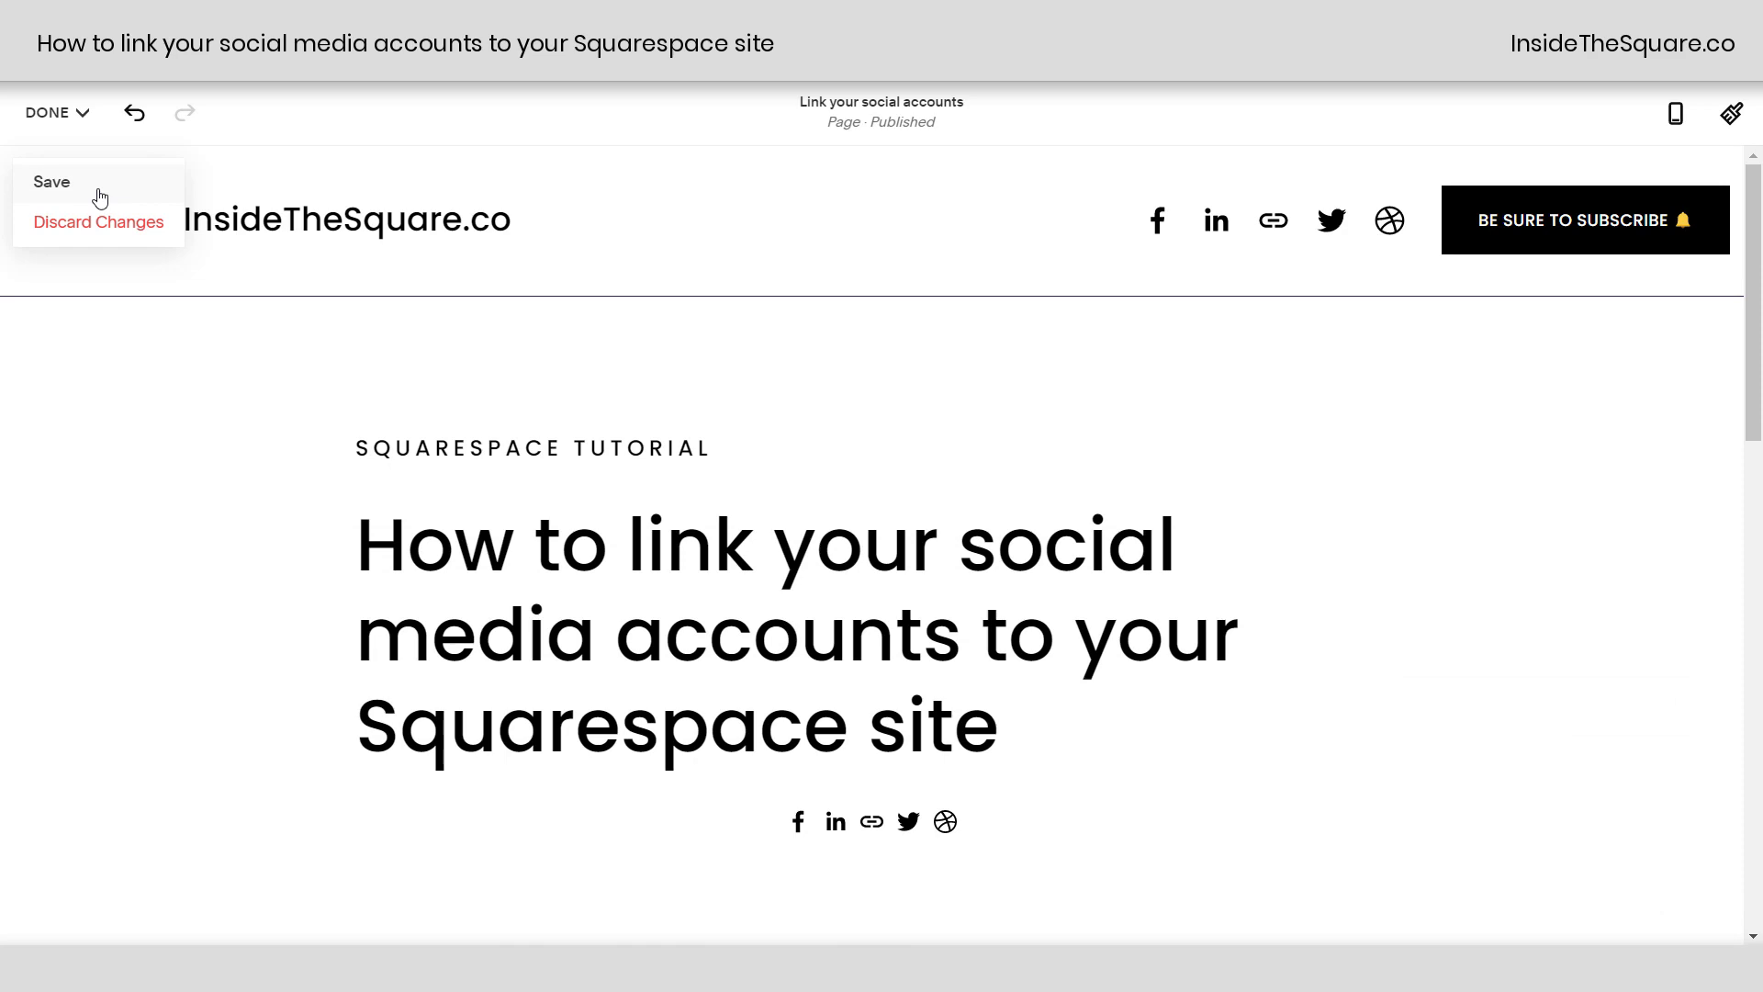